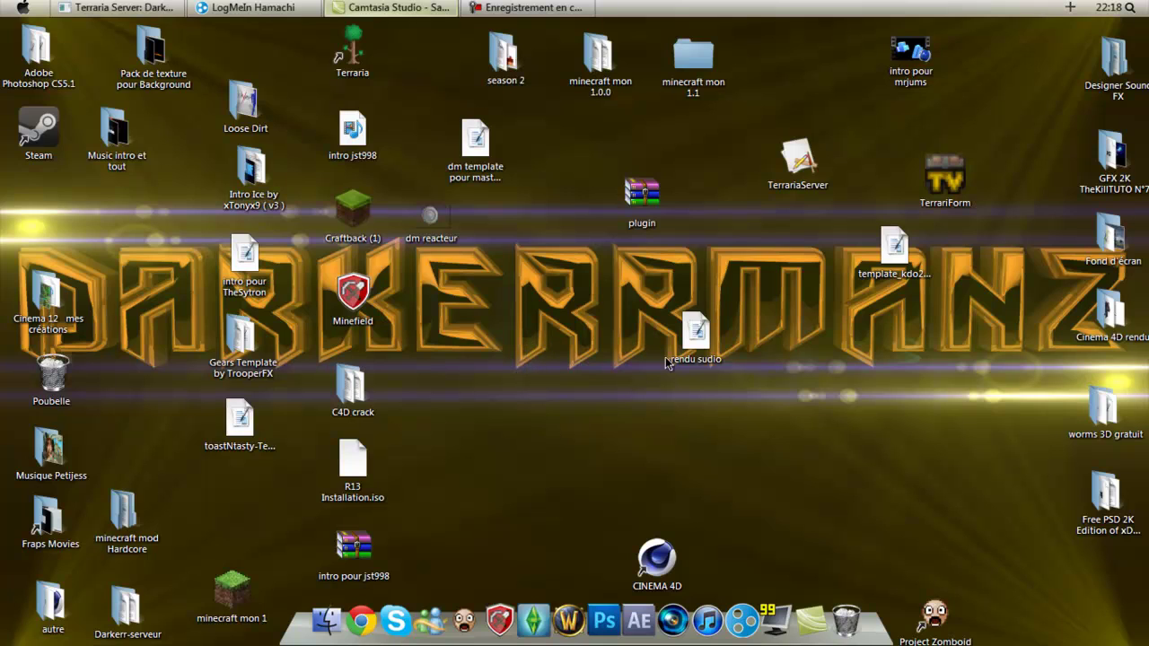
Open the "rendu sudio" scene file from the desktop in CINEMA 4D.
{"action": "left_click_drag", "start_coordinate": [625, 373], "coordinate": [769, 291]}
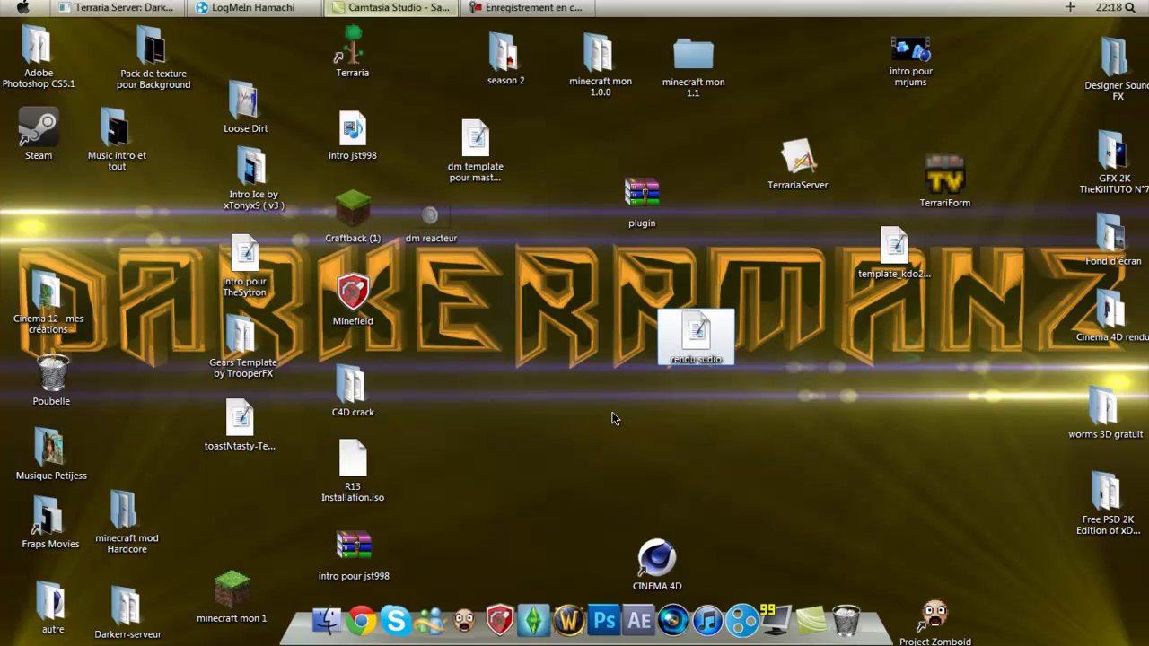
{"action": "left_click_drag", "start_coordinate": [712, 350], "coordinate": [626, 364]}
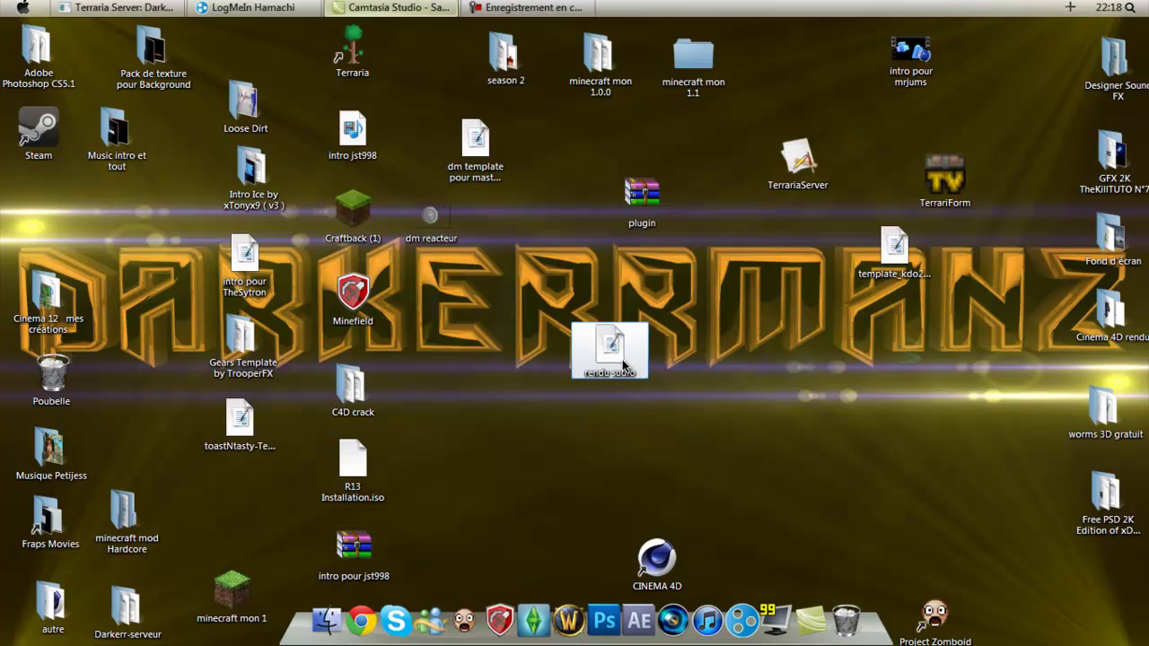
{"action": "right_click", "coordinate": [626, 363]}
{"action": "mouse_move", "coordinate": [665, 302]}
{"action": "left_click", "coordinate": [386, 277]}
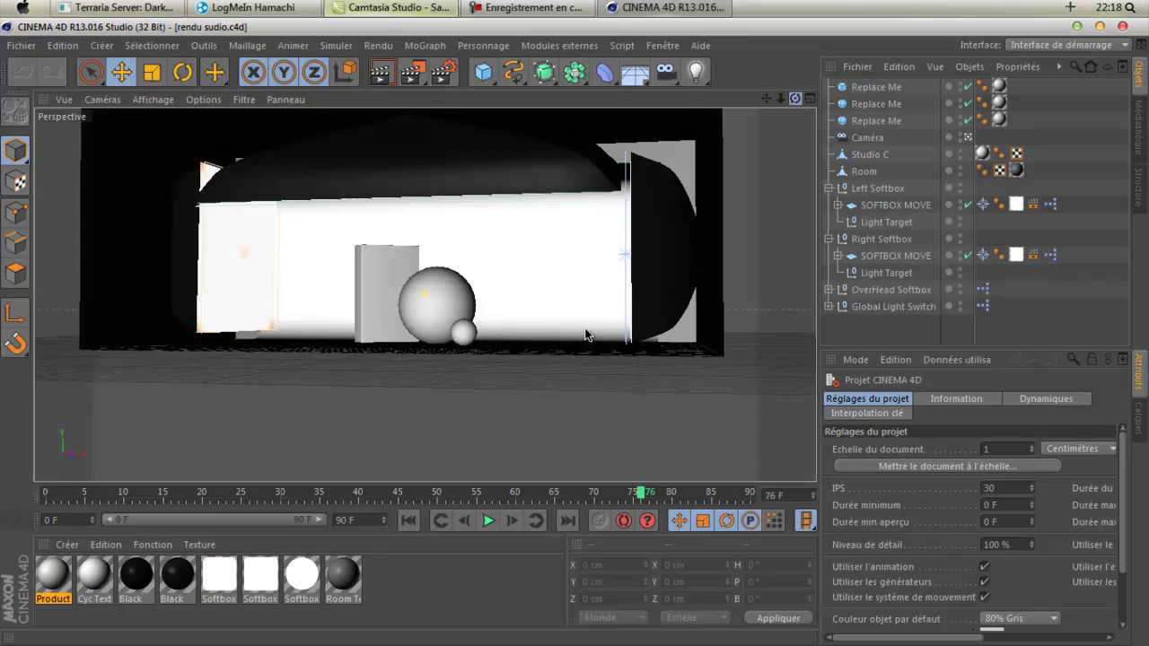
Delete the three "Replace Me" placeholder objects from the studio scene.
{"action": "left_click_drag", "start_coordinate": [795, 105], "coordinate": [575, 333]}
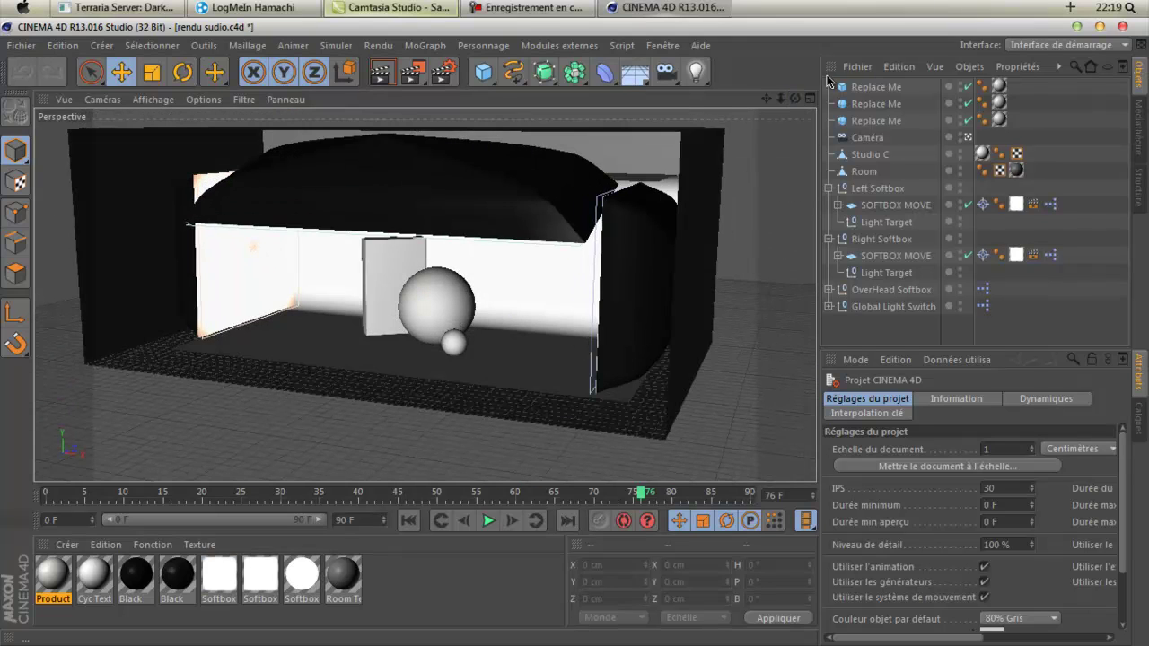
{"action": "left_click", "coordinate": [868, 87]}
{"action": "key", "text": "Delete"}
{"action": "left_click", "coordinate": [867, 88]}
{"action": "key", "text": "Delete"}
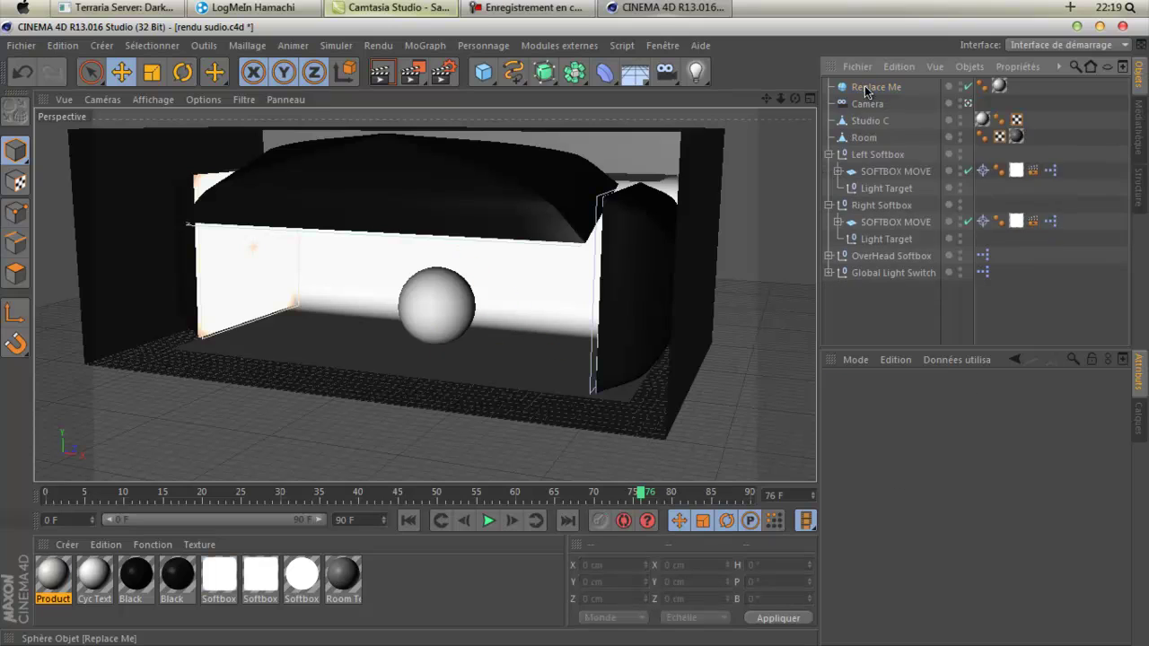
{"action": "left_click", "coordinate": [867, 87]}
{"action": "key", "text": "Delete"}
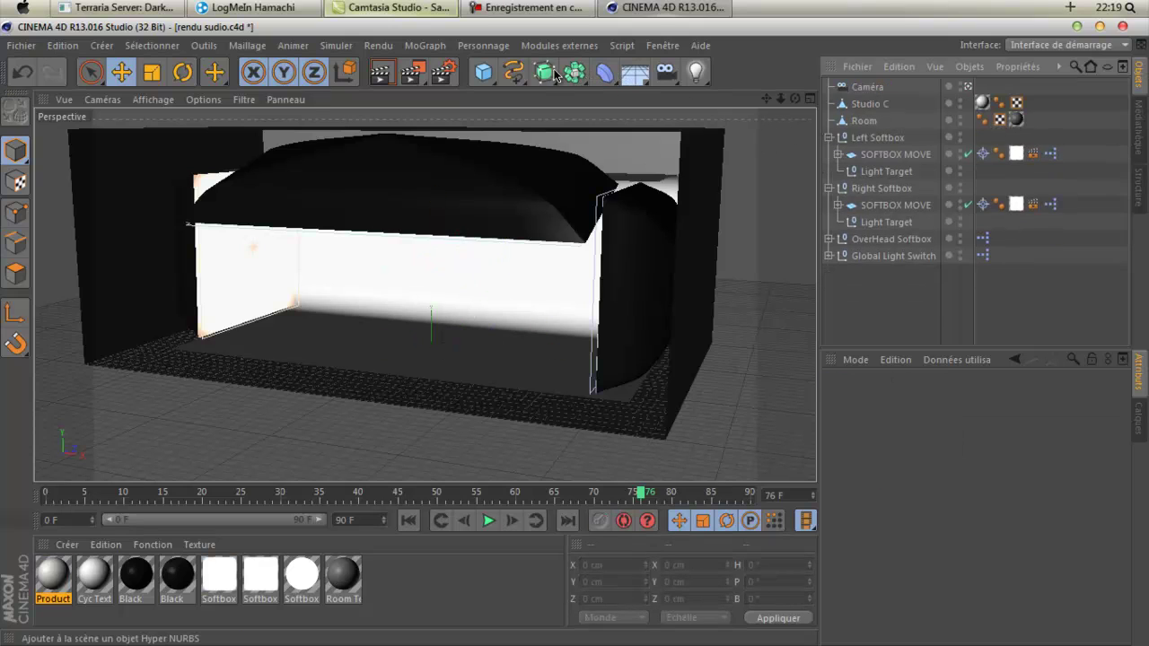
Set the render output size to the 1920 x 1200 screen preset in the render settings.
{"action": "left_click", "coordinate": [447, 72]}
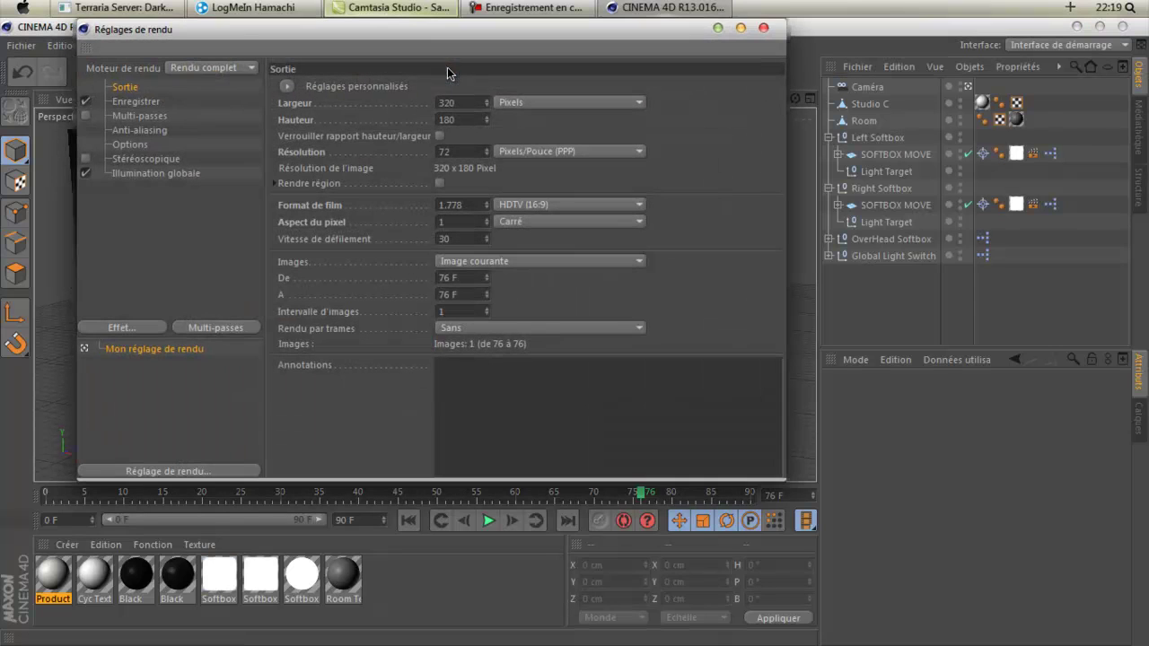
{"action": "left_click", "coordinate": [285, 87]}
{"action": "mouse_move", "coordinate": [305, 104]}
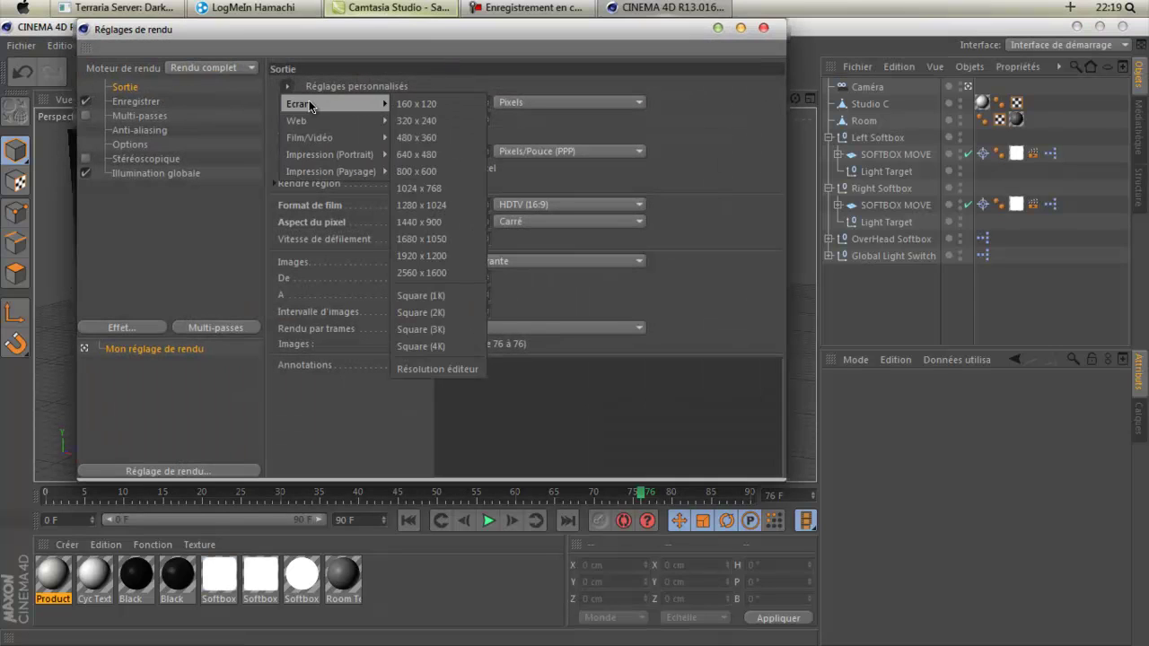
{"action": "left_click", "coordinate": [437, 257]}
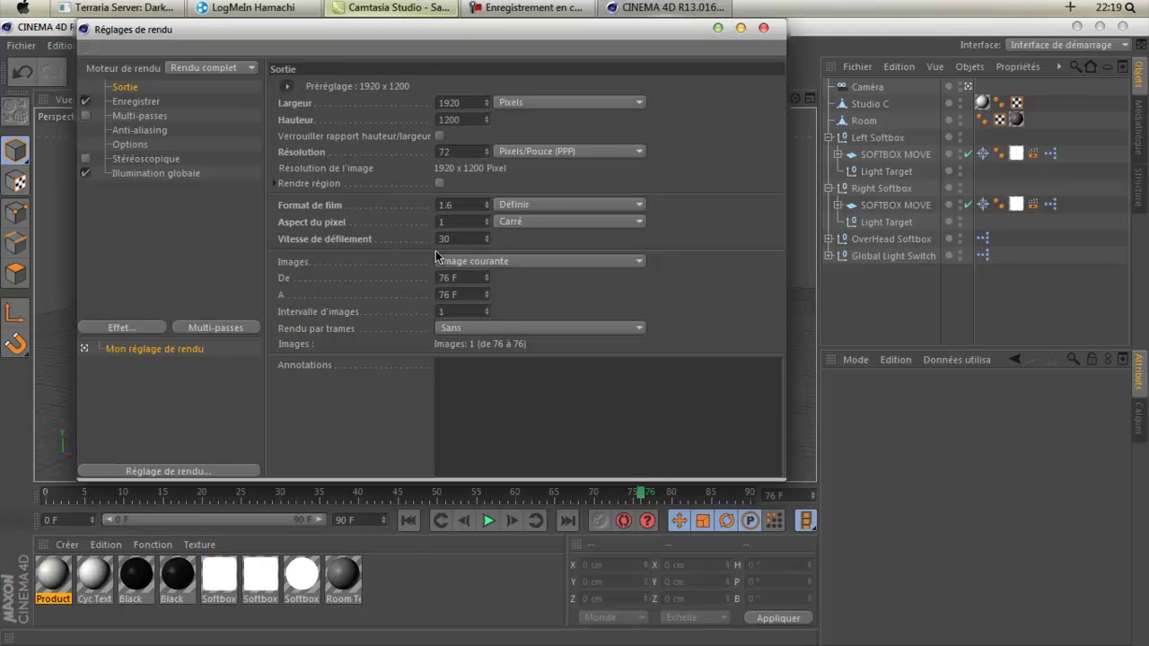
Set the file format of the saved render image to PNG.
{"action": "left_click", "coordinate": [142, 102]}
{"action": "left_click", "coordinate": [423, 133]}
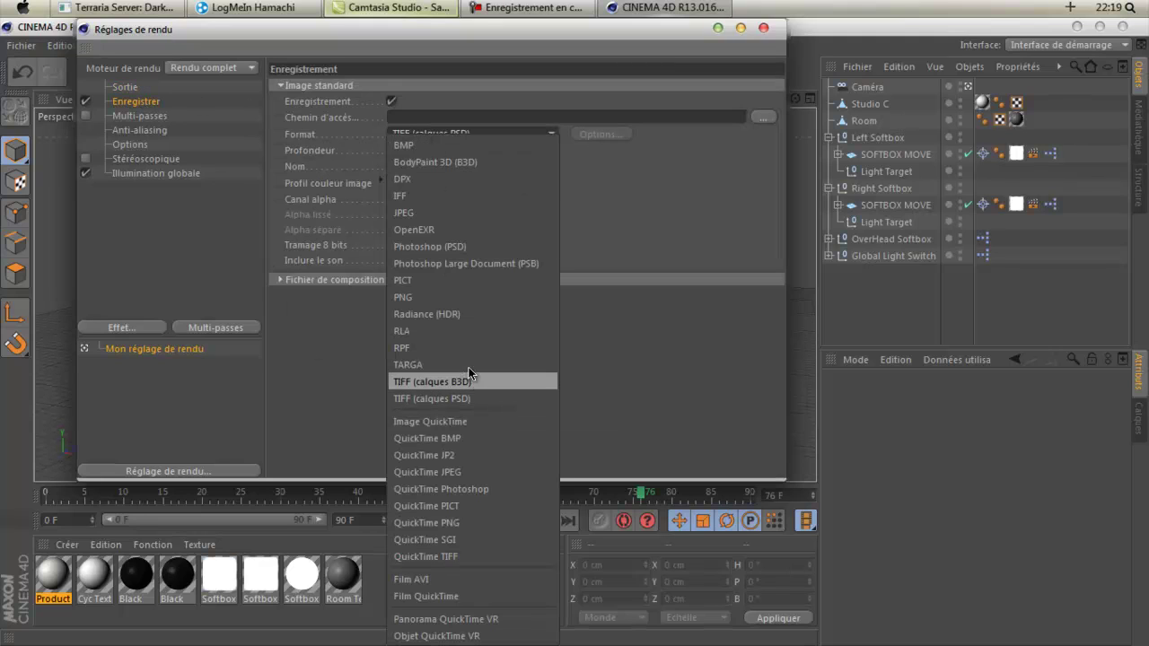
{"action": "left_click", "coordinate": [472, 294]}
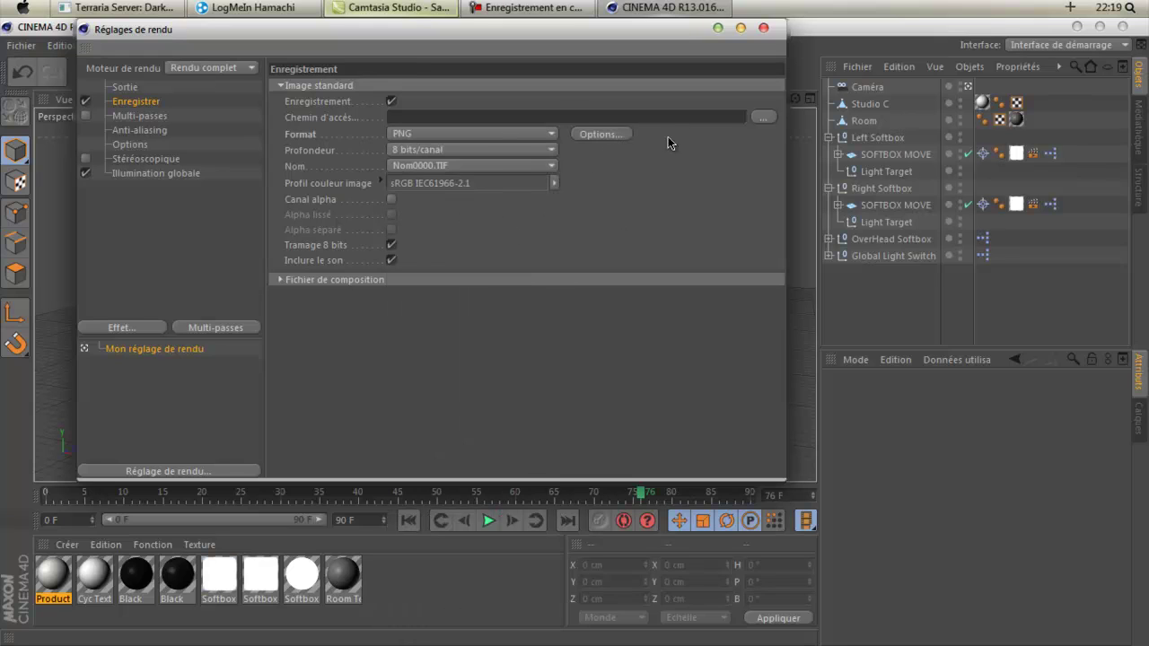
Set the render's save path to a file named "darkerrmanz tuto" on the desktop (Bureau).
{"action": "left_click", "coordinate": [763, 118]}
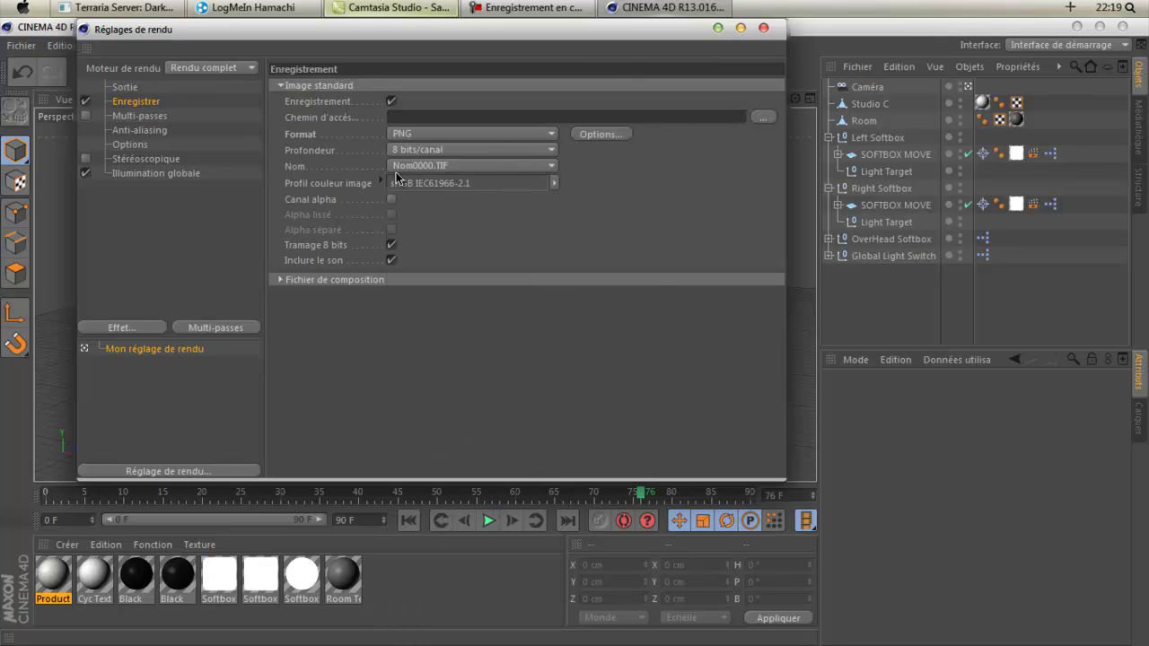
{"action": "left_click", "coordinate": [145, 181]}
{"action": "left_click", "coordinate": [255, 363]}
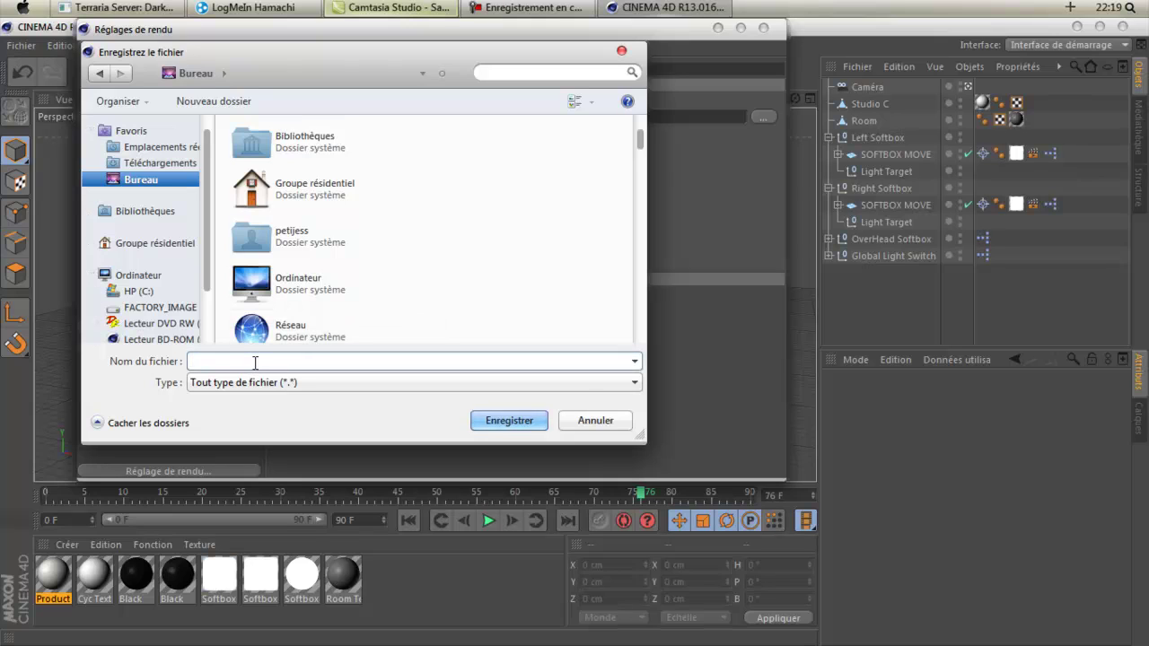
{"action": "type", "text": "darkerrse"}
{"action": "key", "text": "BackSpace"}
{"action": "key", "text": "BackSpace"}
{"action": "key", "text": "BackSpace"}
{"action": "key", "text": "BackSpace"}
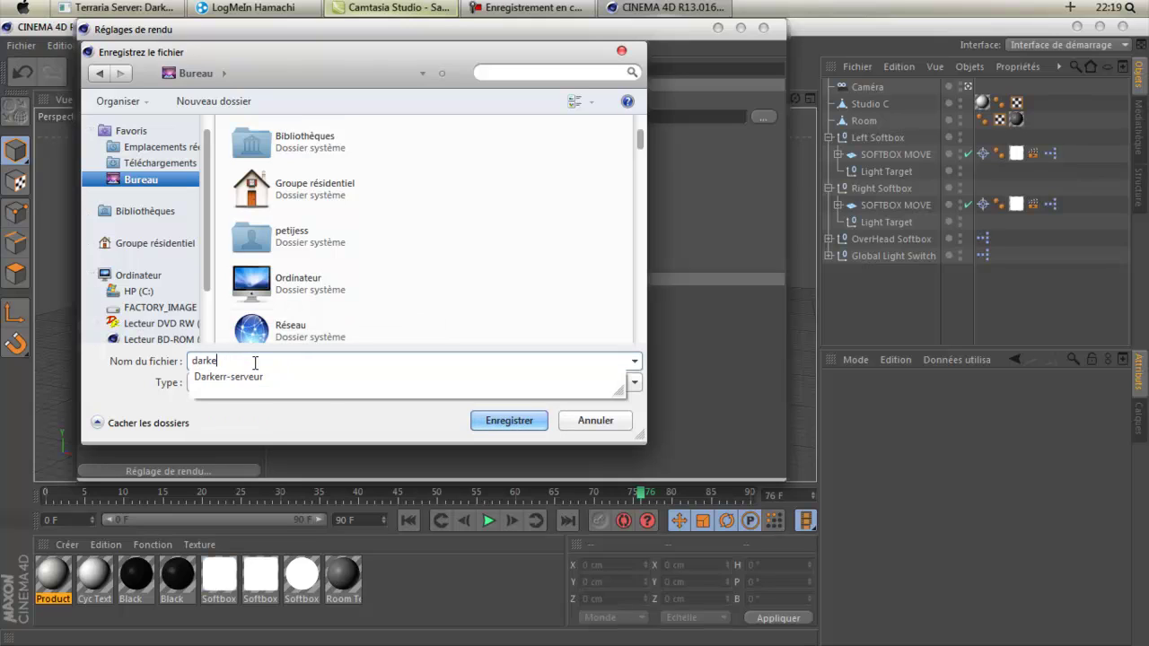
{"action": "type", "text": "rmanz"}
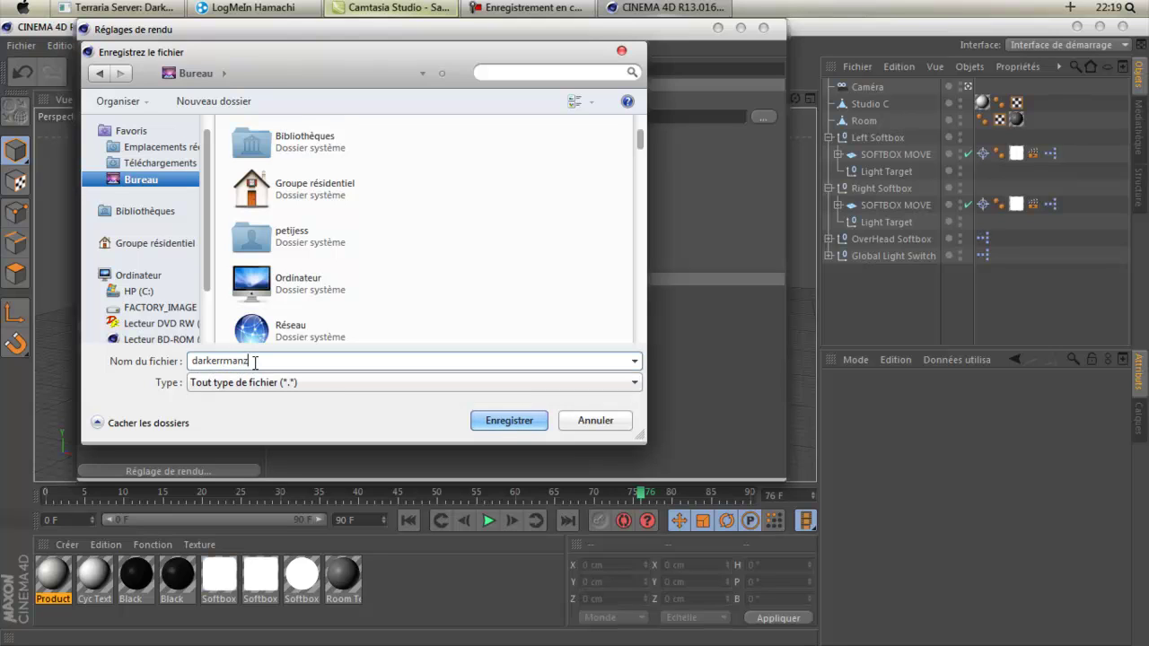
{"action": "type", "text": " tuto"}
{"action": "key", "text": "Return"}
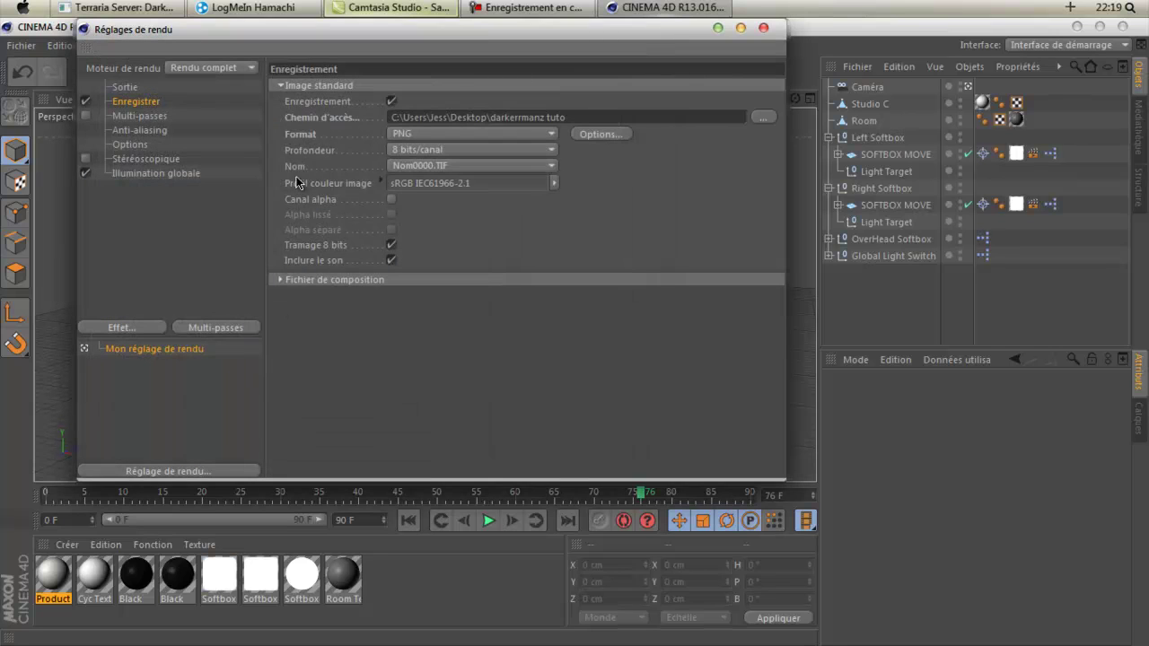
{"action": "left_click", "coordinate": [393, 199]}
{"action": "left_click", "coordinate": [392, 199]}
{"action": "left_click", "coordinate": [392, 199]}
{"action": "left_click", "coordinate": [393, 200]}
Set the anti-aliasing to Au mieux with a maximum level of 2x2 and close the render settings.
{"action": "left_click_drag", "start_coordinate": [684, 43], "coordinate": [709, 120]}
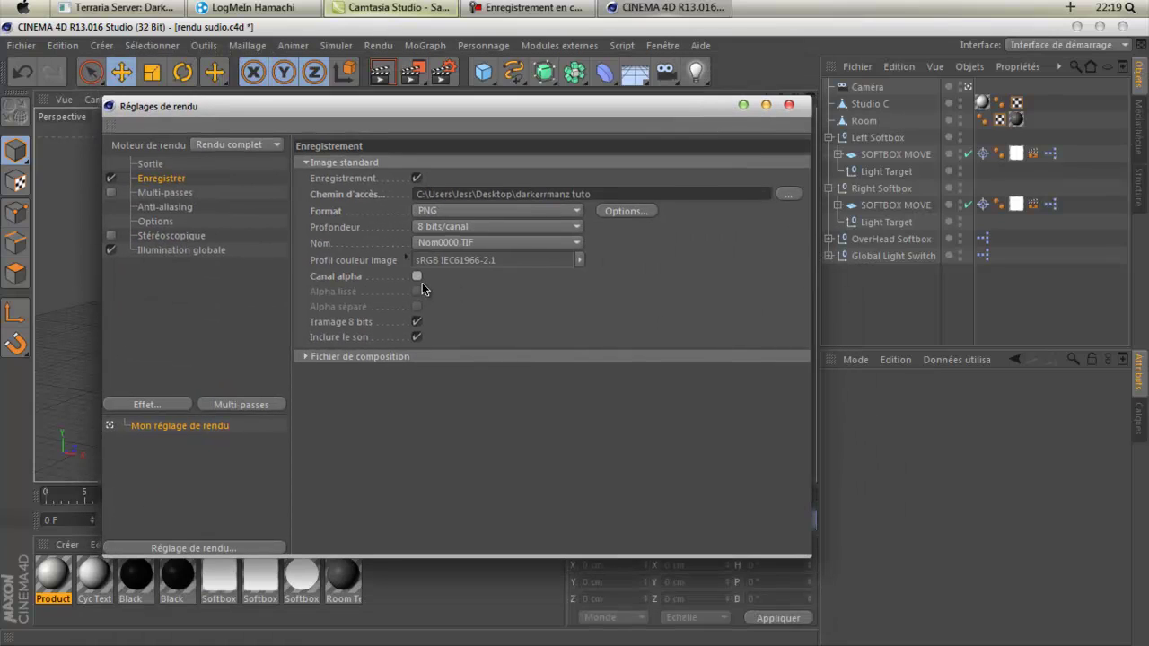
{"action": "left_click", "coordinate": [192, 206]}
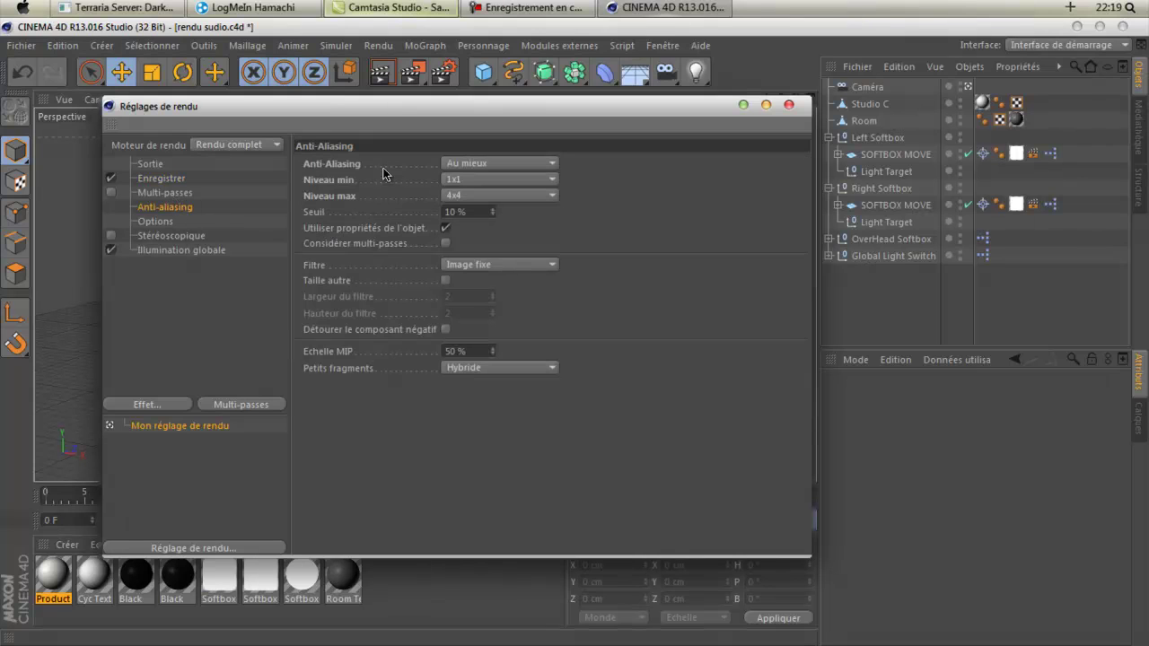
{"action": "left_click", "coordinate": [476, 162]}
{"action": "left_click", "coordinate": [495, 218]}
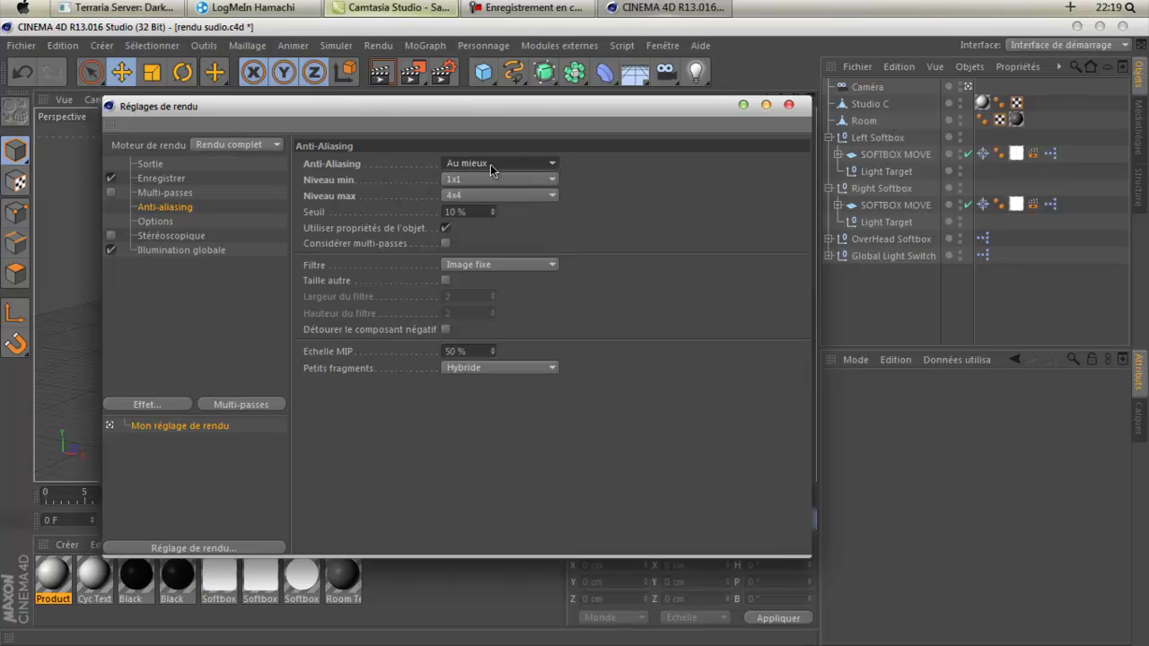
{"action": "left_click", "coordinate": [483, 195]}
{"action": "left_click", "coordinate": [485, 224]}
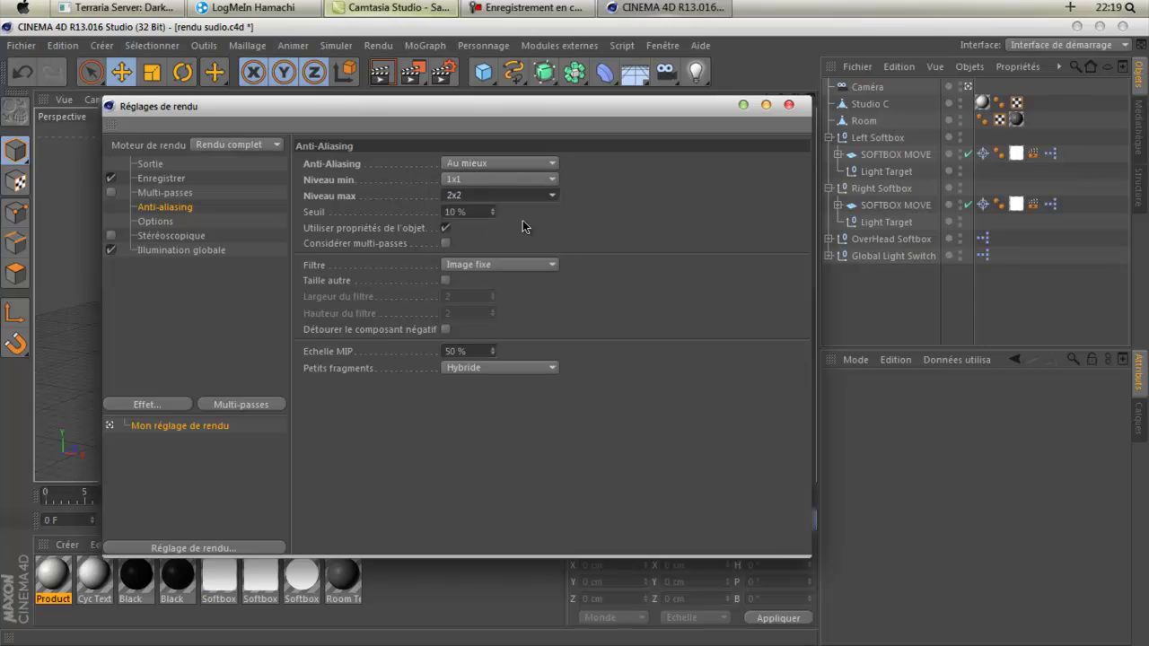
{"action": "left_click", "coordinate": [788, 105]}
Add a Texte spline in the middle of the studio and raise it to about 201 cm on the Y axis.
{"action": "left_click_drag", "start_coordinate": [795, 100], "coordinate": [575, 333]}
{"action": "scroll", "coordinate": [713, 187], "scroll_direction": "up", "scroll_amount": 5}
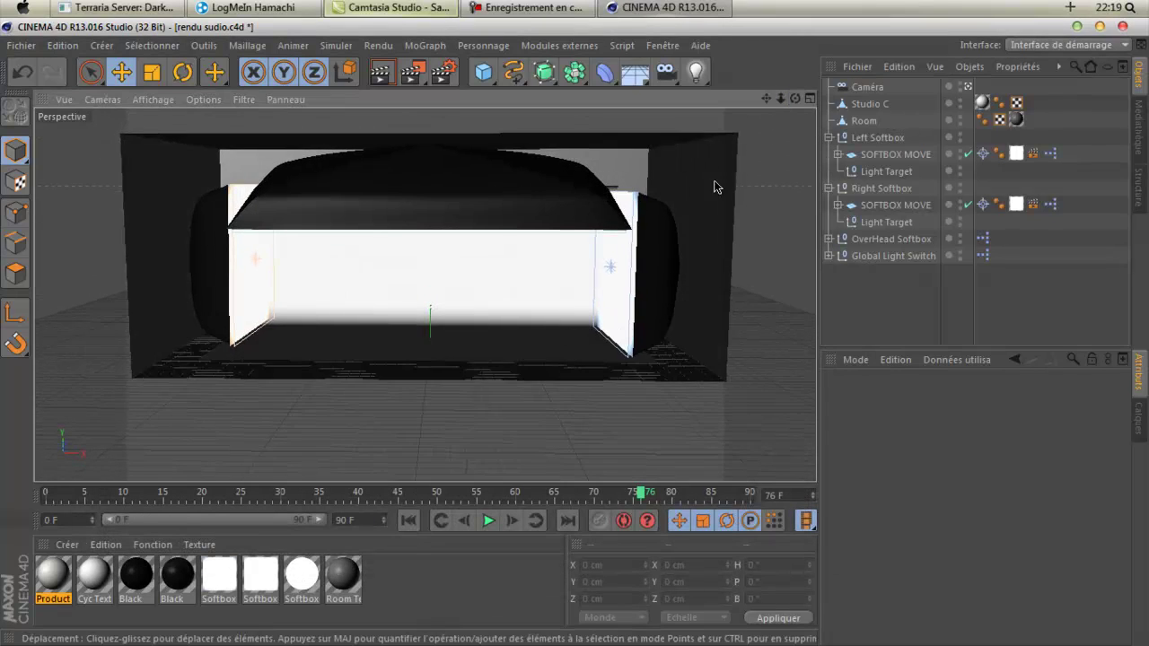
{"action": "left_click_drag", "start_coordinate": [773, 96], "coordinate": [585, 333]}
{"action": "left_click_drag", "start_coordinate": [521, 73], "coordinate": [596, 217]}
{"action": "scroll", "coordinate": [472, 318], "scroll_direction": "up", "scroll_amount": 8}
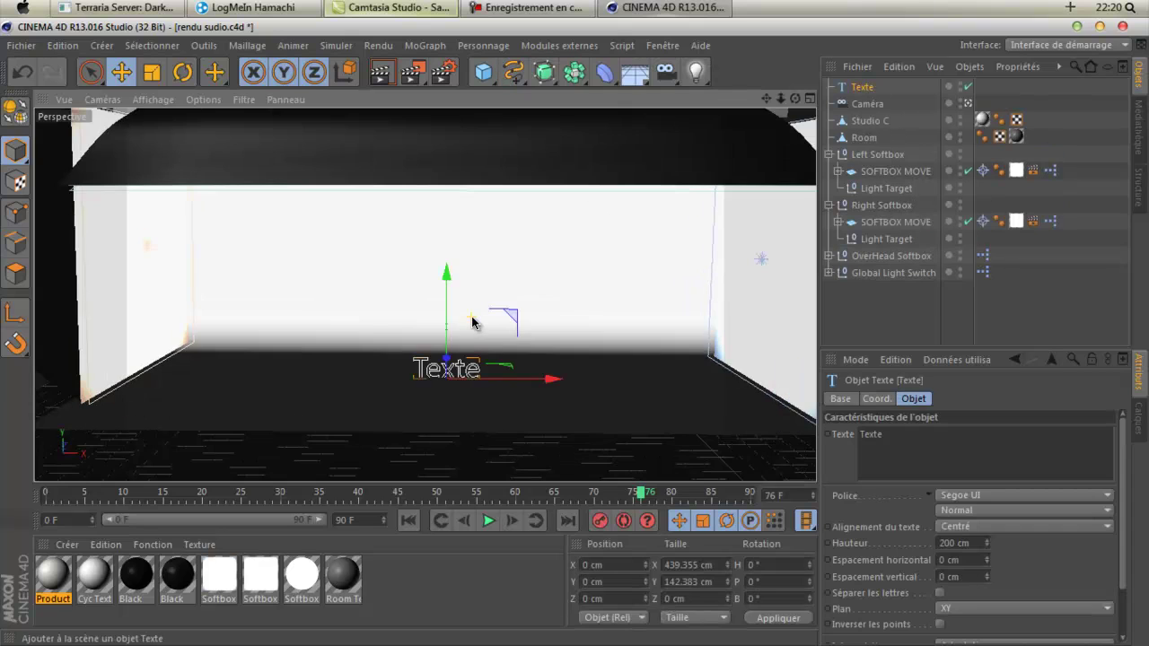
{"action": "left_click_drag", "start_coordinate": [766, 98], "coordinate": [566, 355]}
{"action": "left_click_drag", "start_coordinate": [444, 355], "coordinate": [447, 296]}
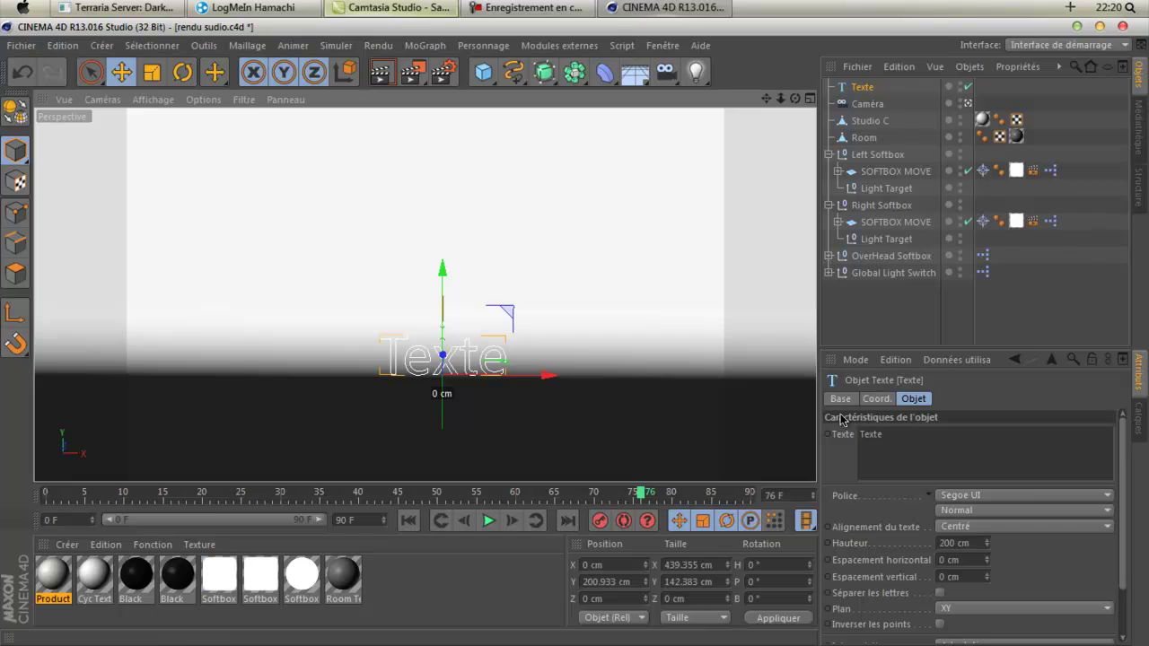
Change the spline's text to "DarkerrManz" and its font to AmazObitaemOstrovBold.
{"action": "double_click", "coordinate": [863, 434]}
{"action": "key", "text": "BackSpace"}
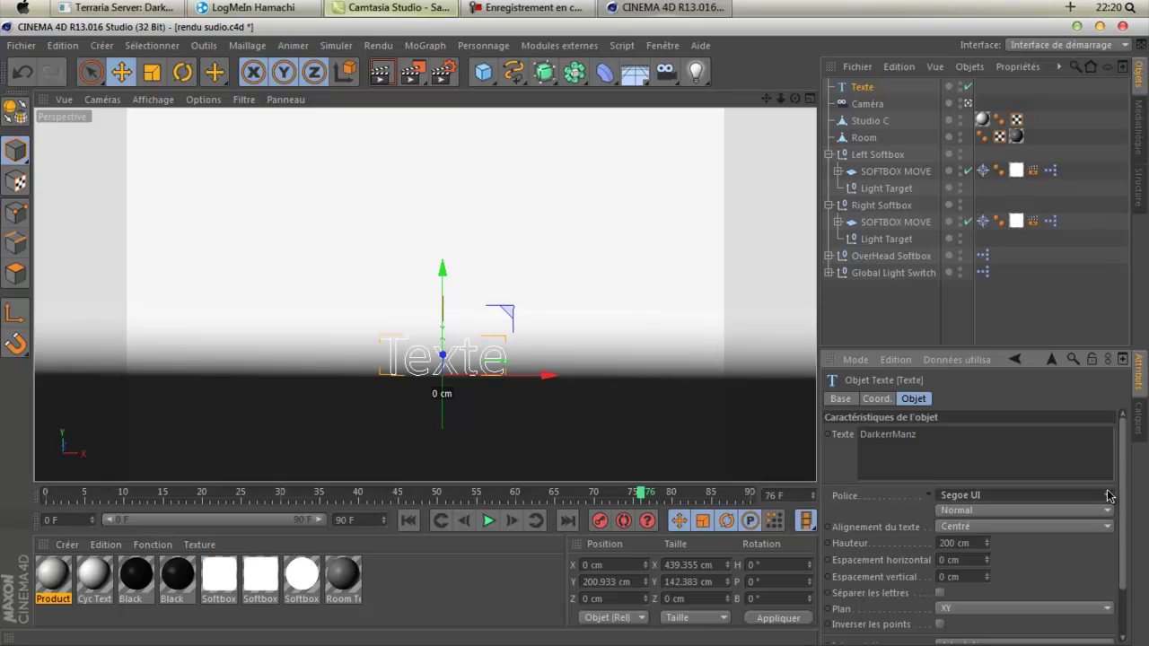
{"action": "left_click", "coordinate": [1028, 494]}
{"action": "scroll", "coordinate": [1056, 218], "scroll_direction": "up", "scroll_amount": 10}
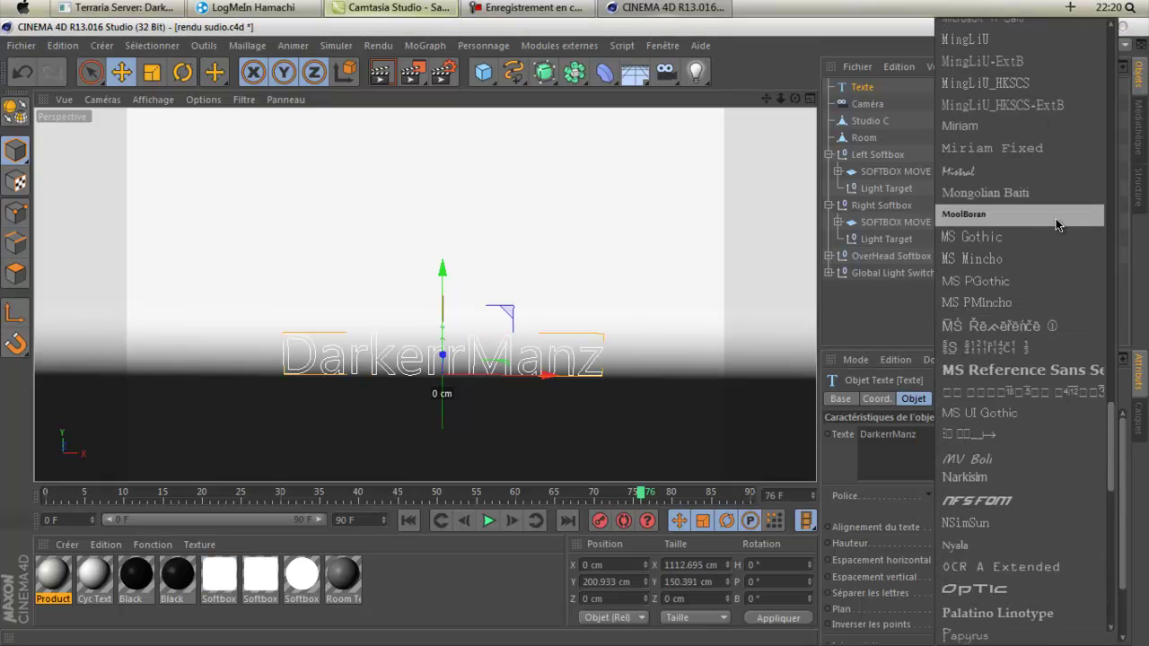
{"action": "scroll", "coordinate": [1056, 218], "scroll_direction": "up", "scroll_amount": 15}
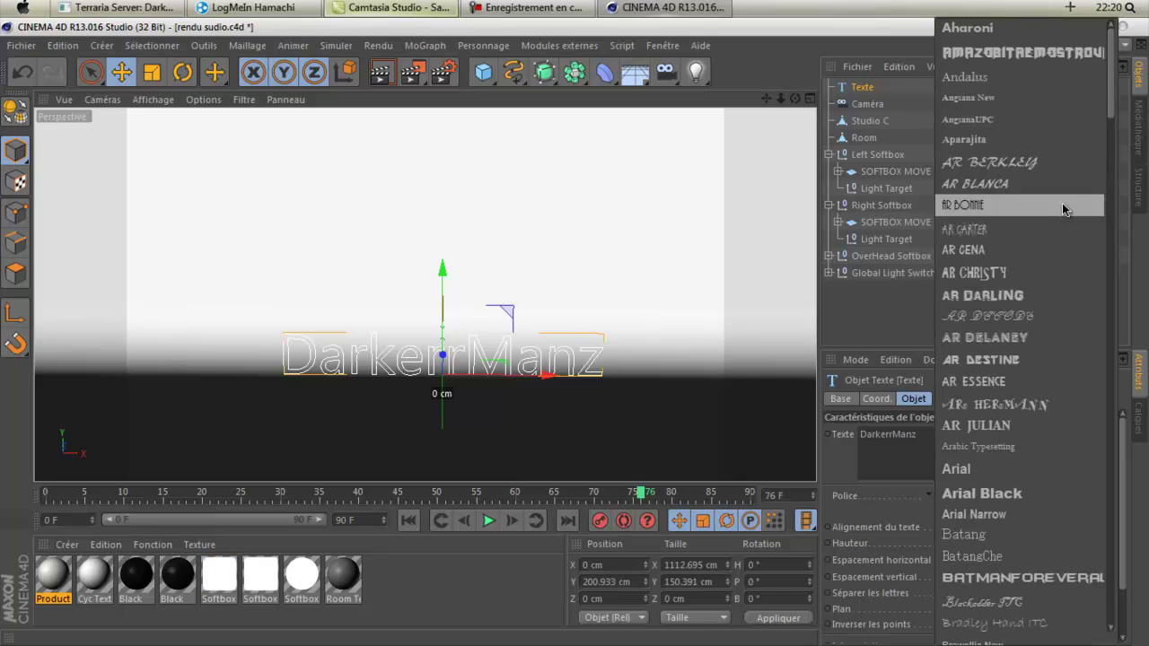
{"action": "left_click", "coordinate": [1054, 53]}
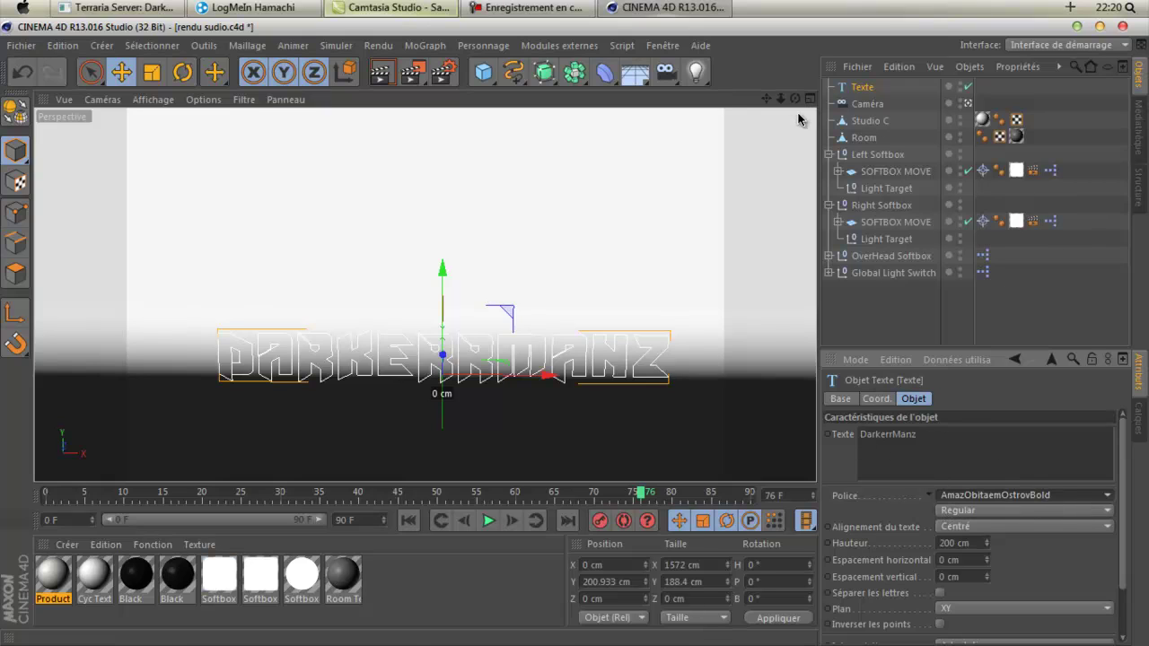
Add an Extrusion NURBS object and make the Texte spline its child.
{"action": "left_click", "coordinate": [545, 73]}
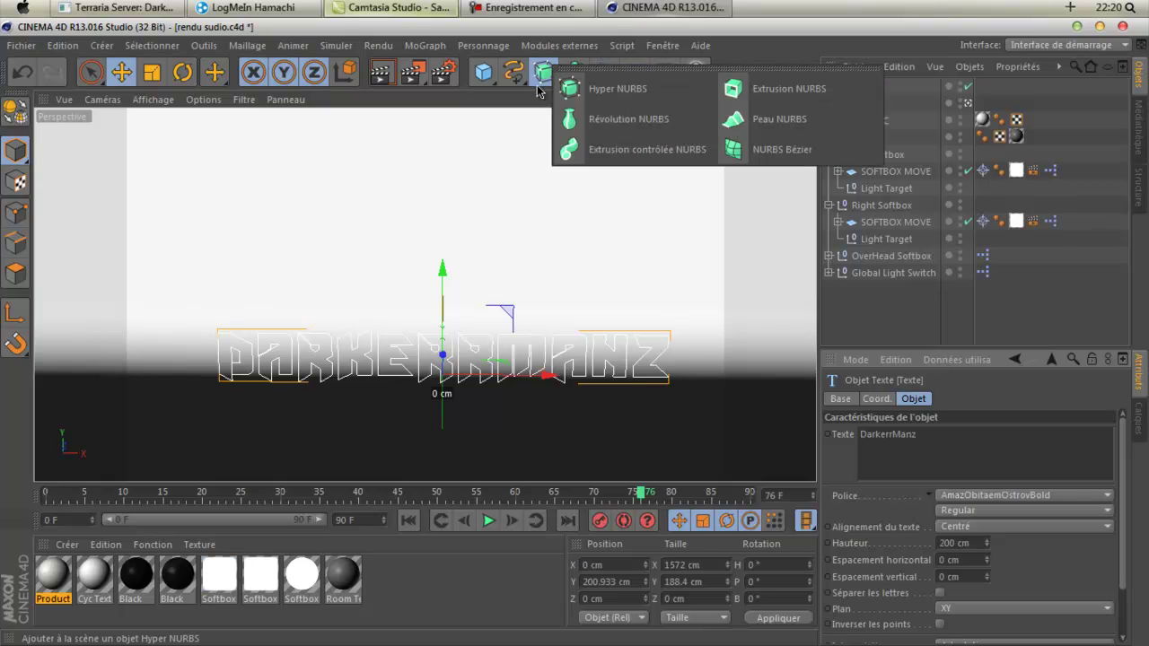
{"action": "left_click", "coordinate": [766, 98]}
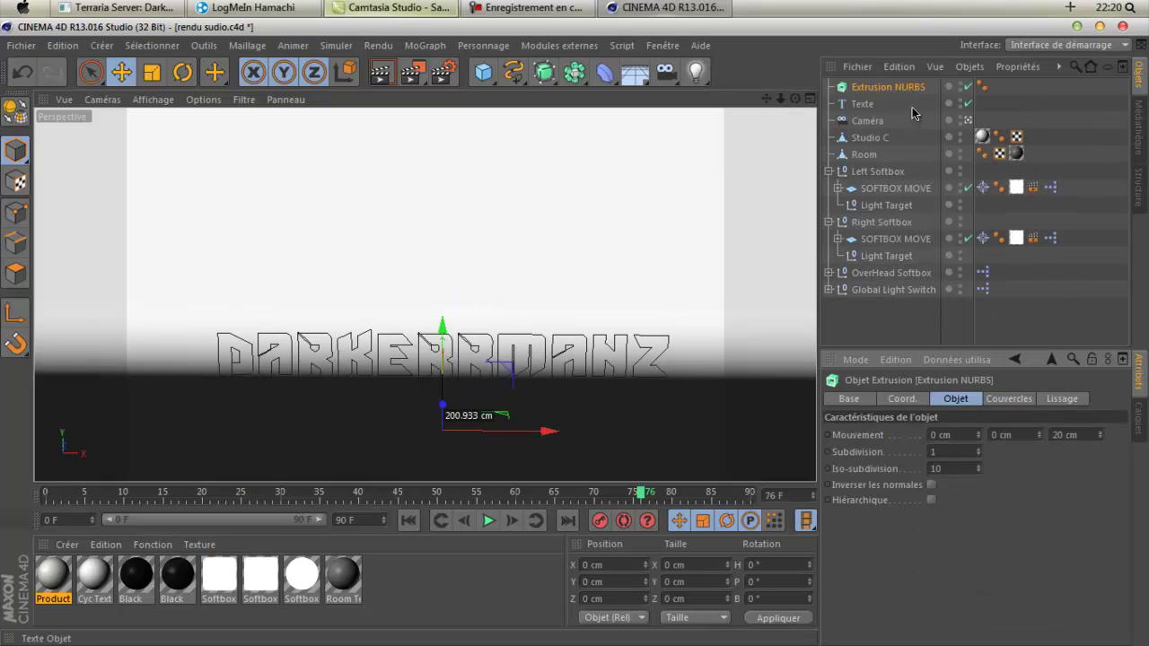
{"action": "left_click_drag", "start_coordinate": [860, 102], "coordinate": [867, 89]}
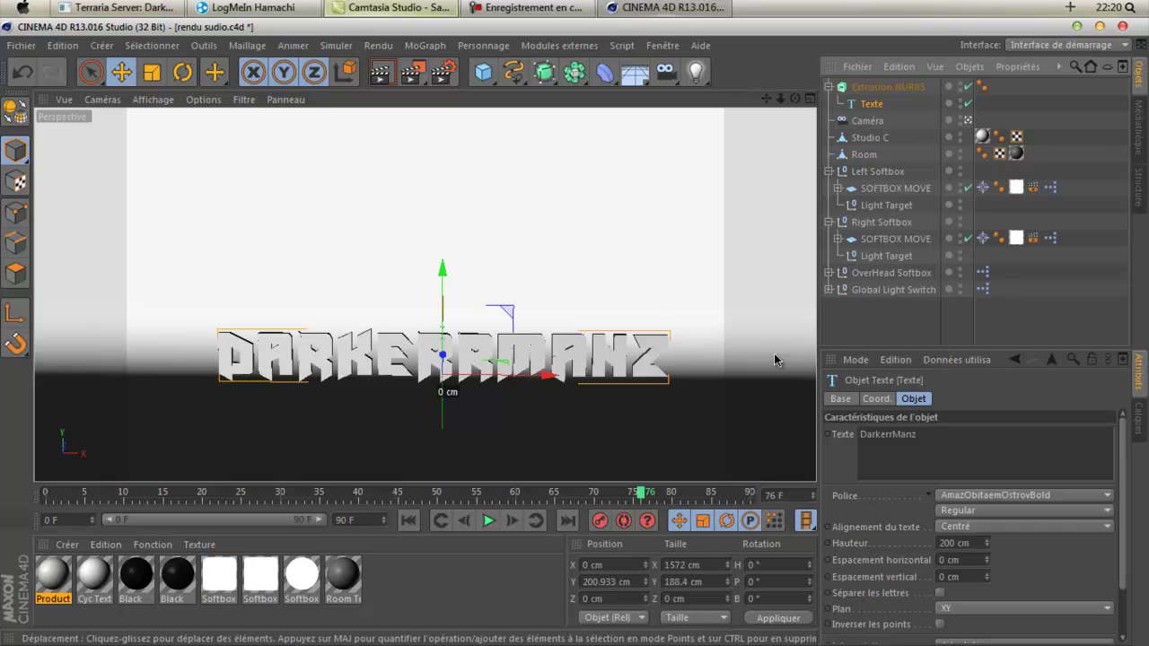
Set the Z extrusion movement of the Extrusion NURBS to 75 cm.
{"action": "left_click", "coordinate": [920, 87]}
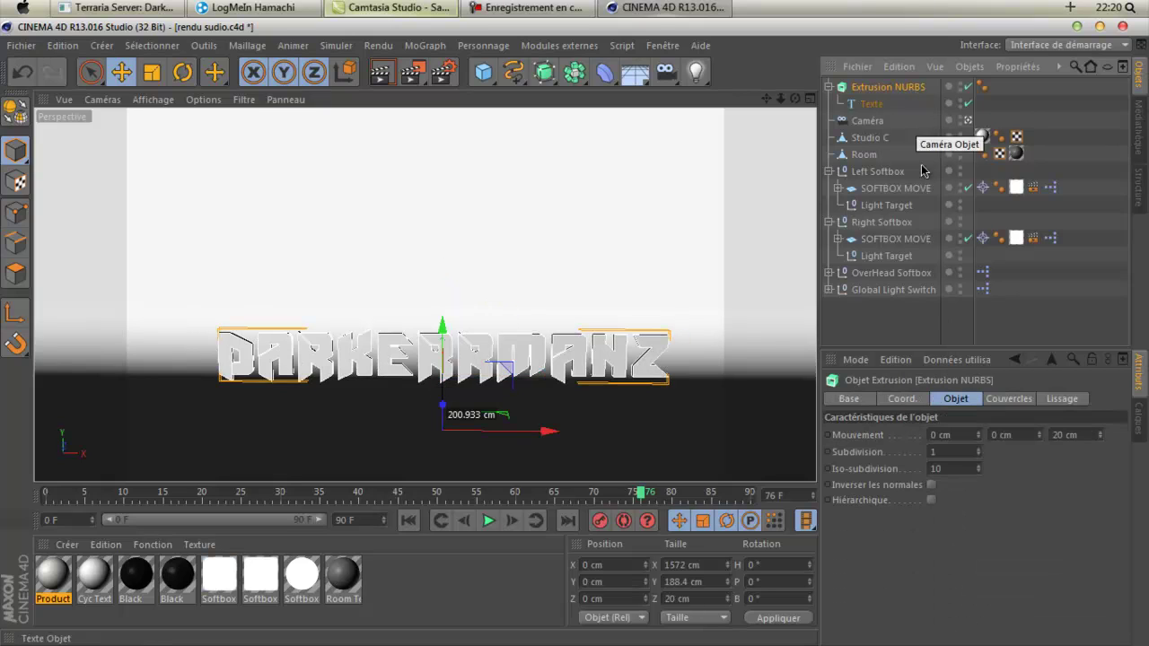
{"action": "left_click", "coordinate": [1061, 435]}
{"action": "key", "text": "BackSpace"}
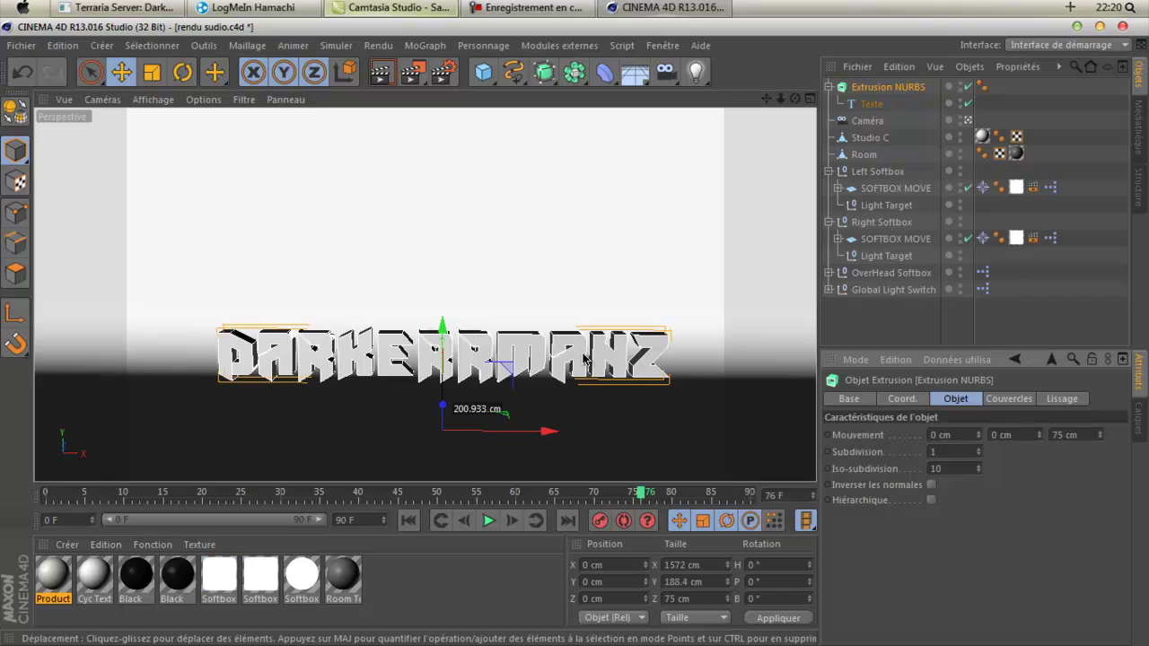
Set the extrusion's start and end caps to Couvercle et biseau and constrain the contour.
{"action": "left_click", "coordinate": [985, 398]}
{"action": "left_click", "coordinate": [1007, 434]}
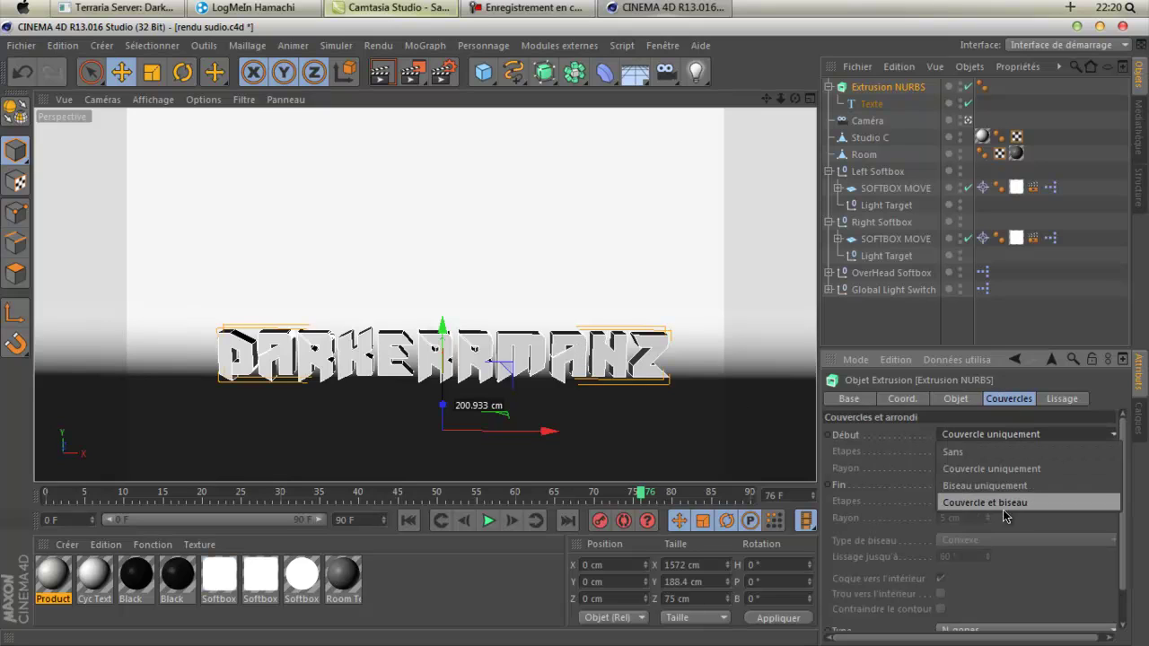
{"action": "left_click", "coordinate": [1003, 504]}
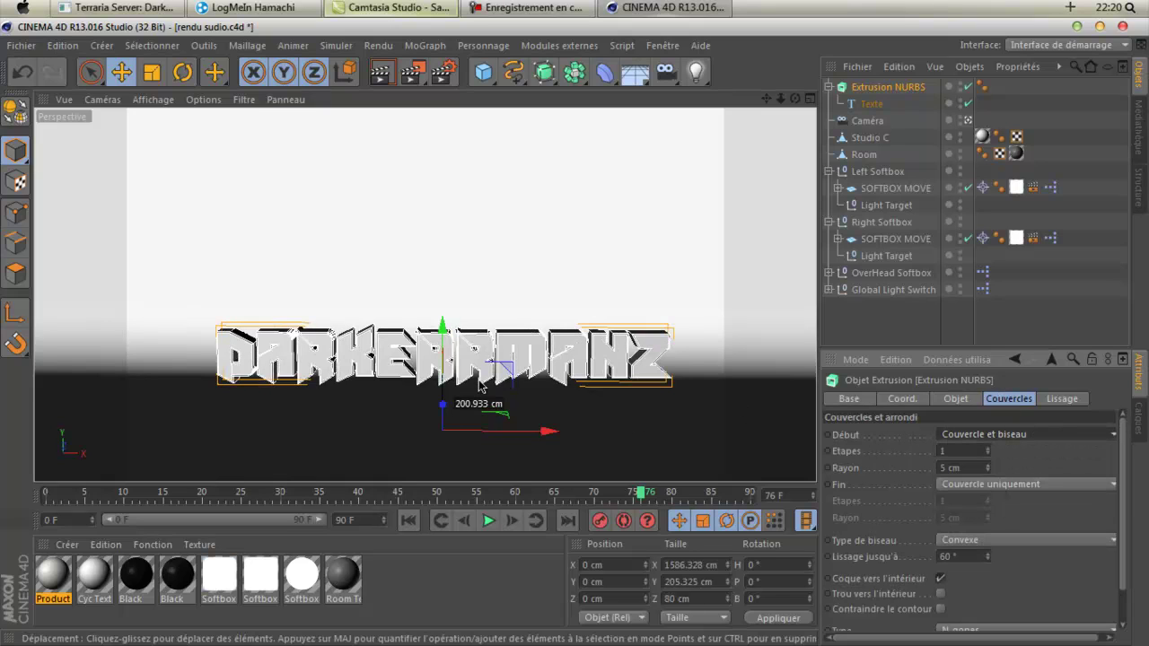
{"action": "left_click", "coordinate": [949, 485]}
{"action": "left_click", "coordinate": [961, 552]}
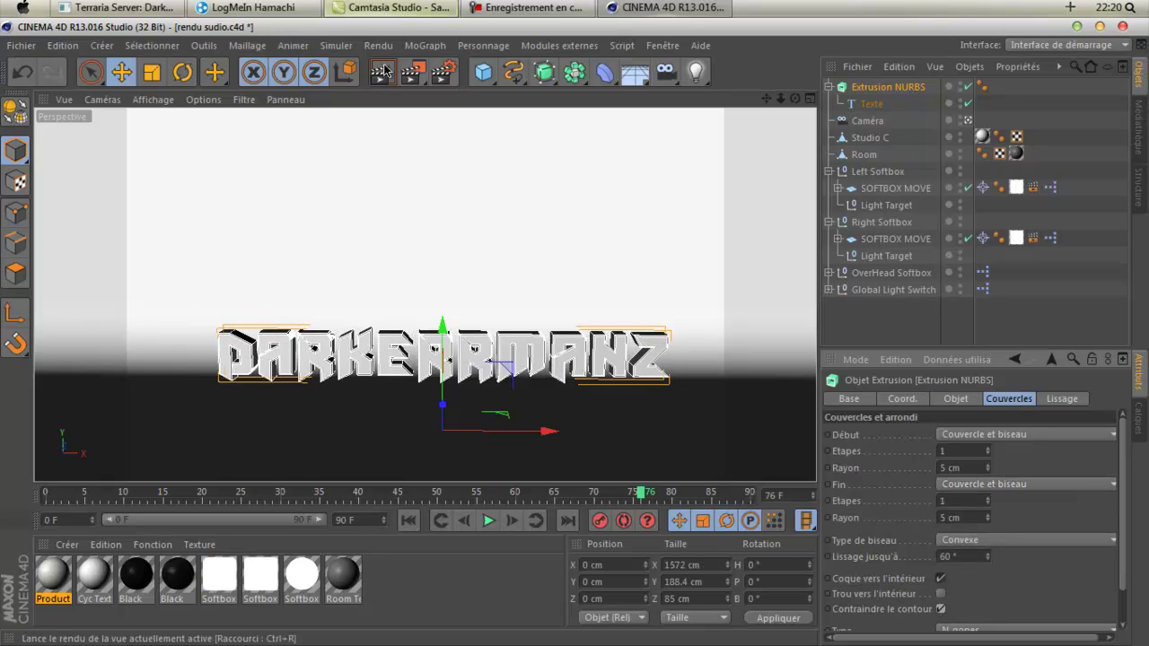
Raise the Texte spline to about 392 cm on the Y axis.
{"action": "scroll", "coordinate": [623, 270], "scroll_direction": "up", "scroll_amount": 3}
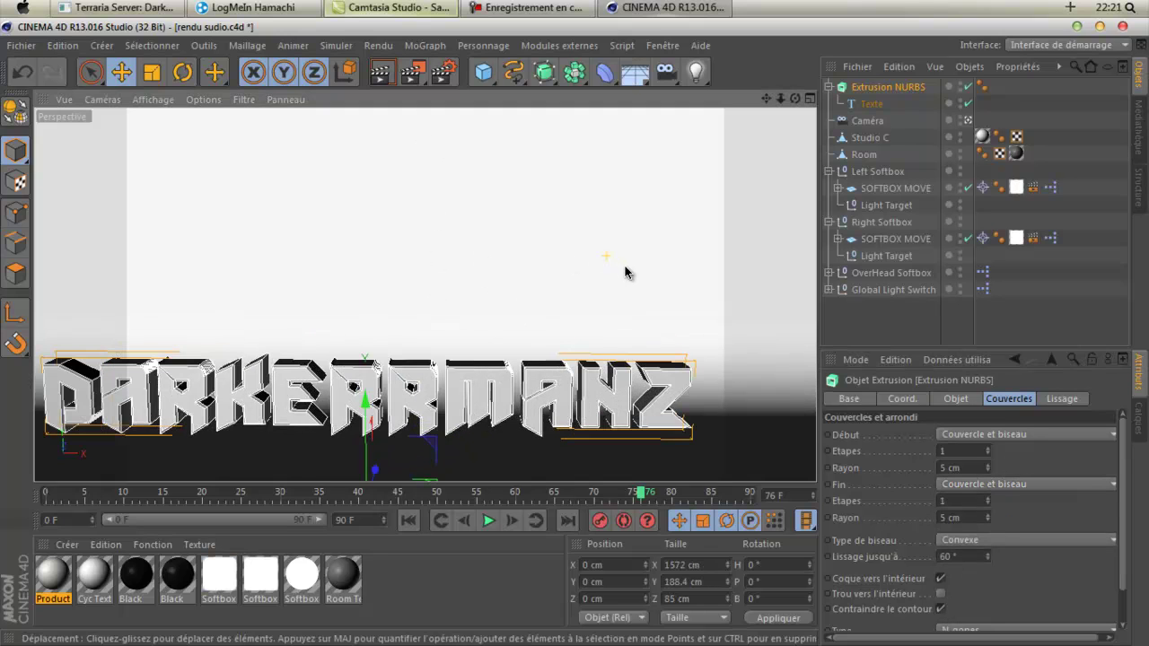
{"action": "left_click_drag", "start_coordinate": [766, 99], "coordinate": [834, 22]}
{"action": "scroll", "coordinate": [721, 144], "scroll_direction": "down", "scroll_amount": 2}
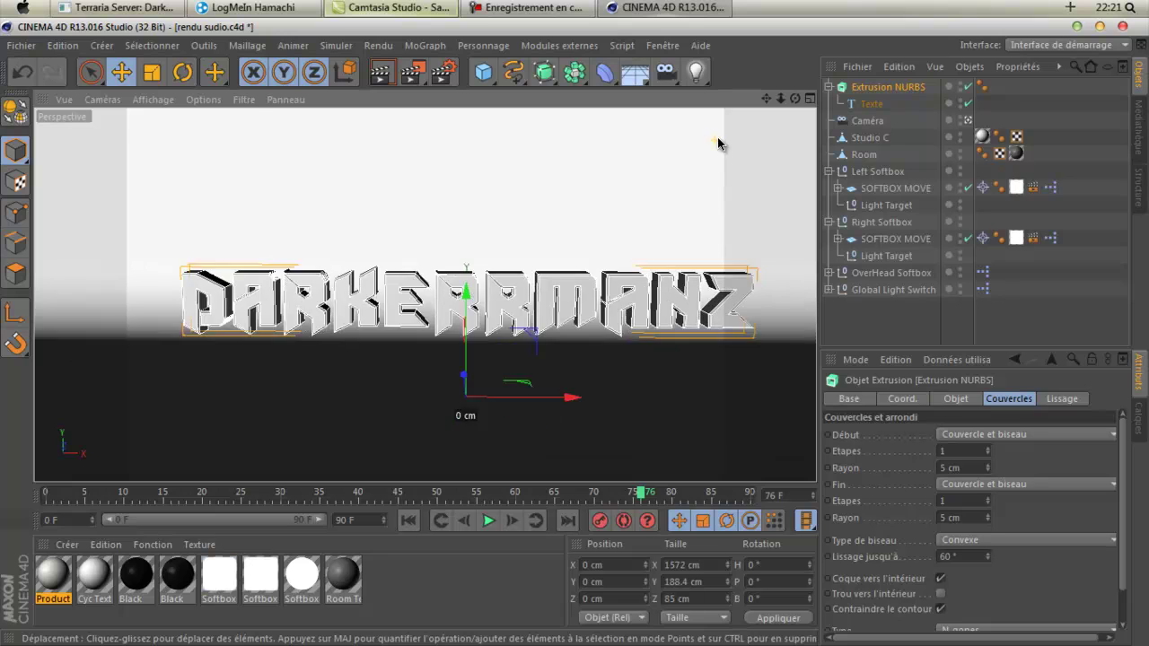
{"action": "left_click_drag", "start_coordinate": [766, 102], "coordinate": [701, 172]}
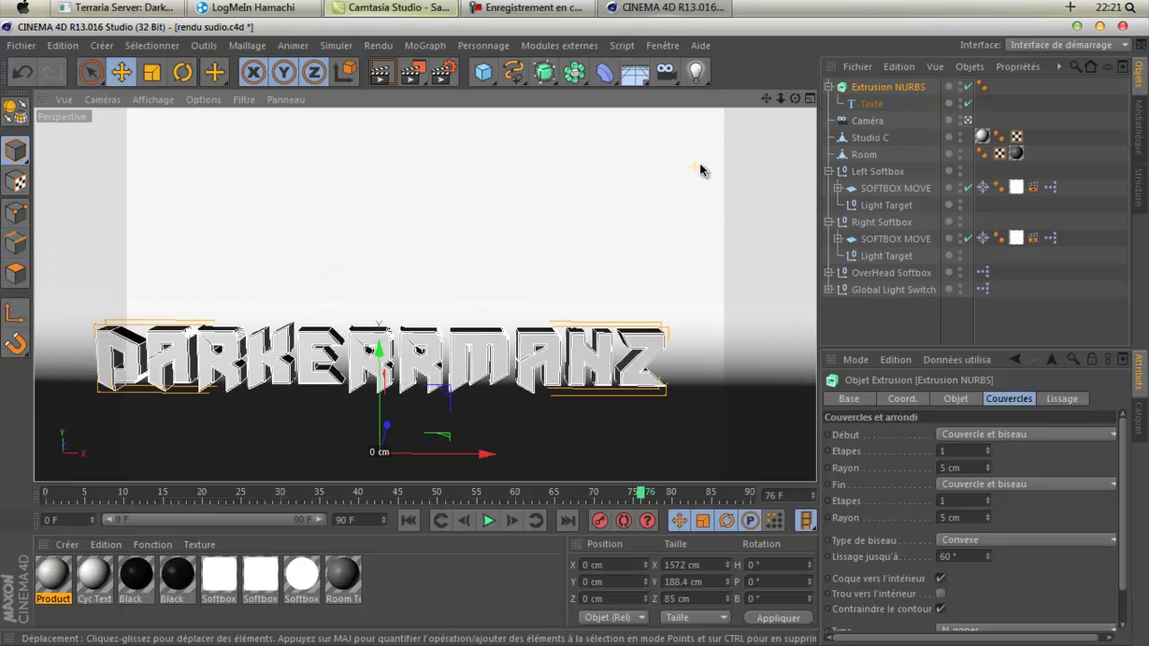
{"action": "left_click_drag", "start_coordinate": [769, 102], "coordinate": [800, 76]}
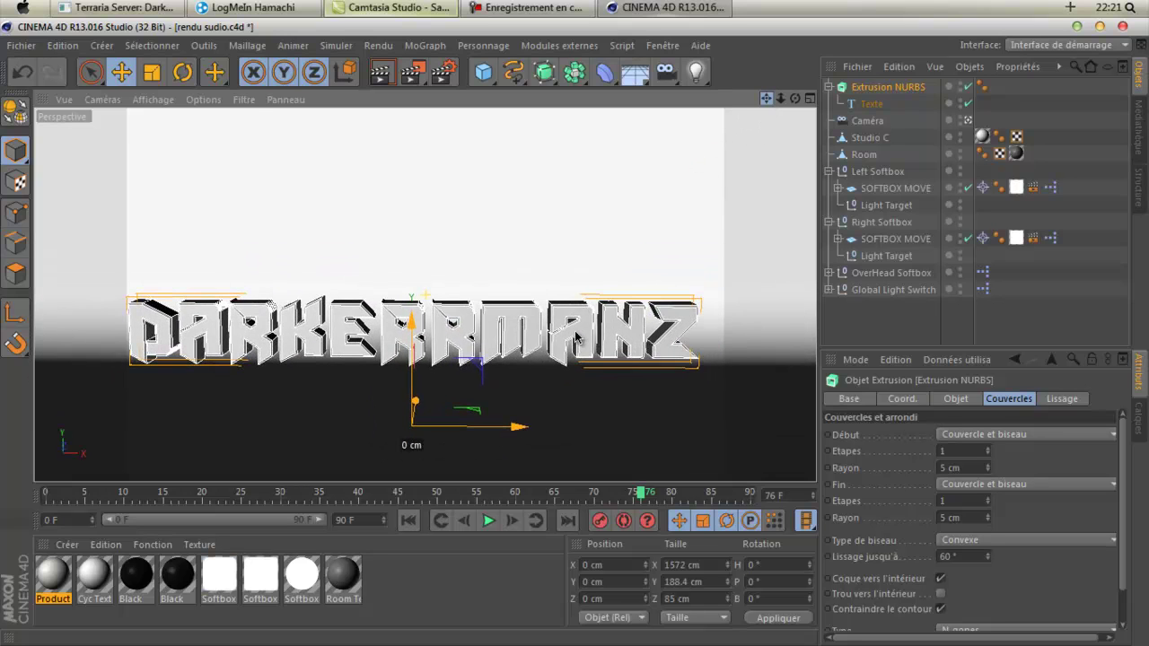
{"action": "left_click", "coordinate": [851, 104]}
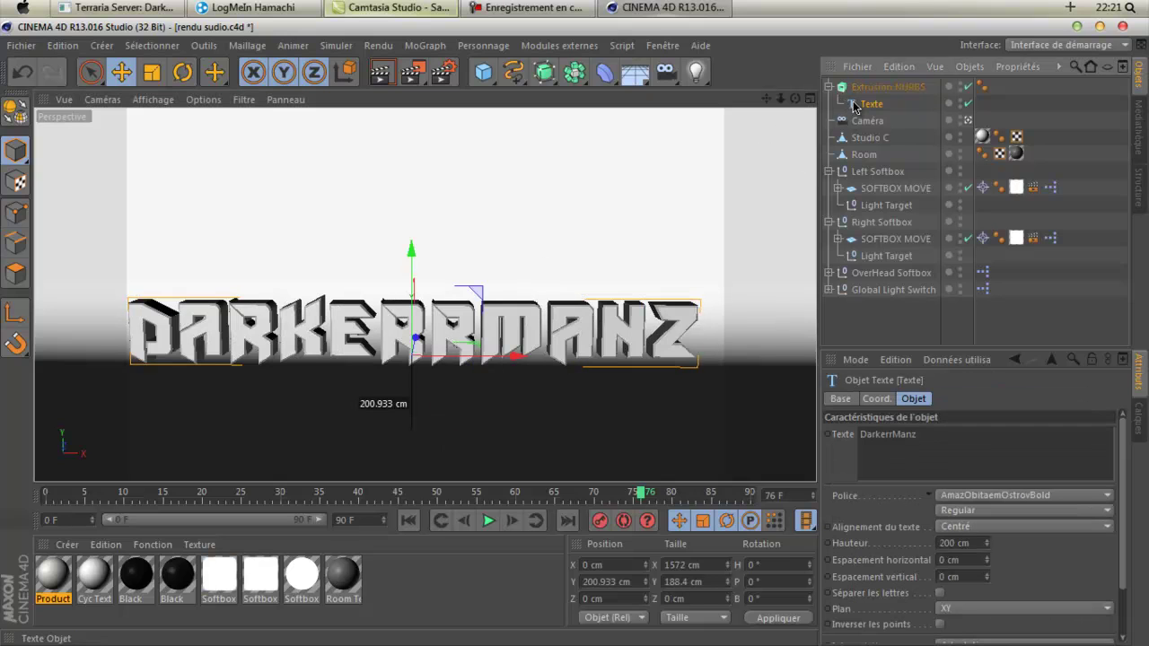
{"action": "left_click_drag", "start_coordinate": [411, 296], "coordinate": [411, 226]}
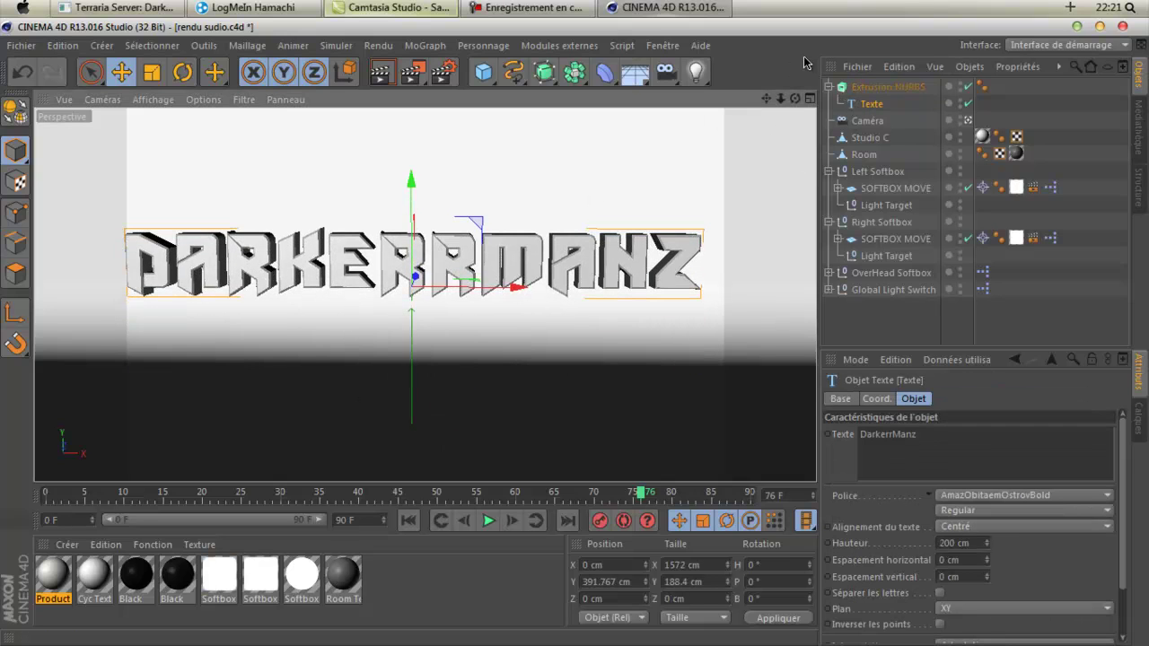
Convert the Extrusion NURBS object into an editable polygon object.
{"action": "left_click_drag", "start_coordinate": [769, 101], "coordinate": [576, 341]}
{"action": "left_click", "coordinate": [884, 87]}
{"action": "right_click", "coordinate": [867, 88]}
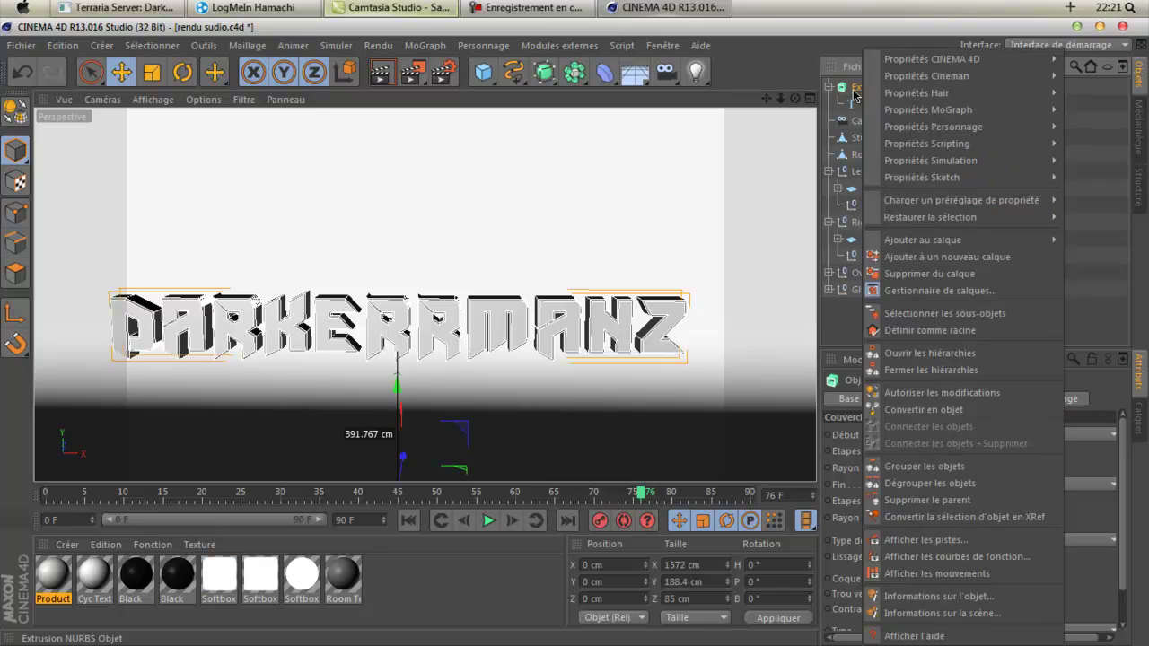
{"action": "left_click", "coordinate": [934, 394]}
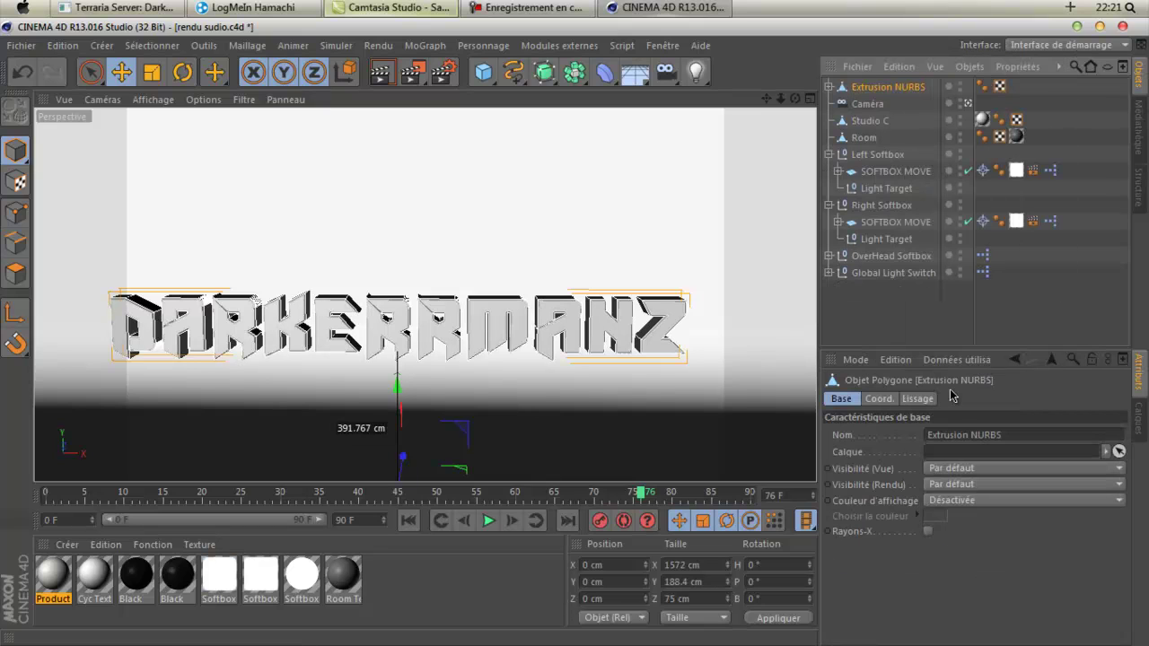
Expand the converted extrusion's hierarchy and merge it with all its Arrondi and Couvercle children into one object, deleting the originals.
{"action": "left_click", "coordinate": [831, 87]}
{"action": "left_click", "coordinate": [838, 104]}
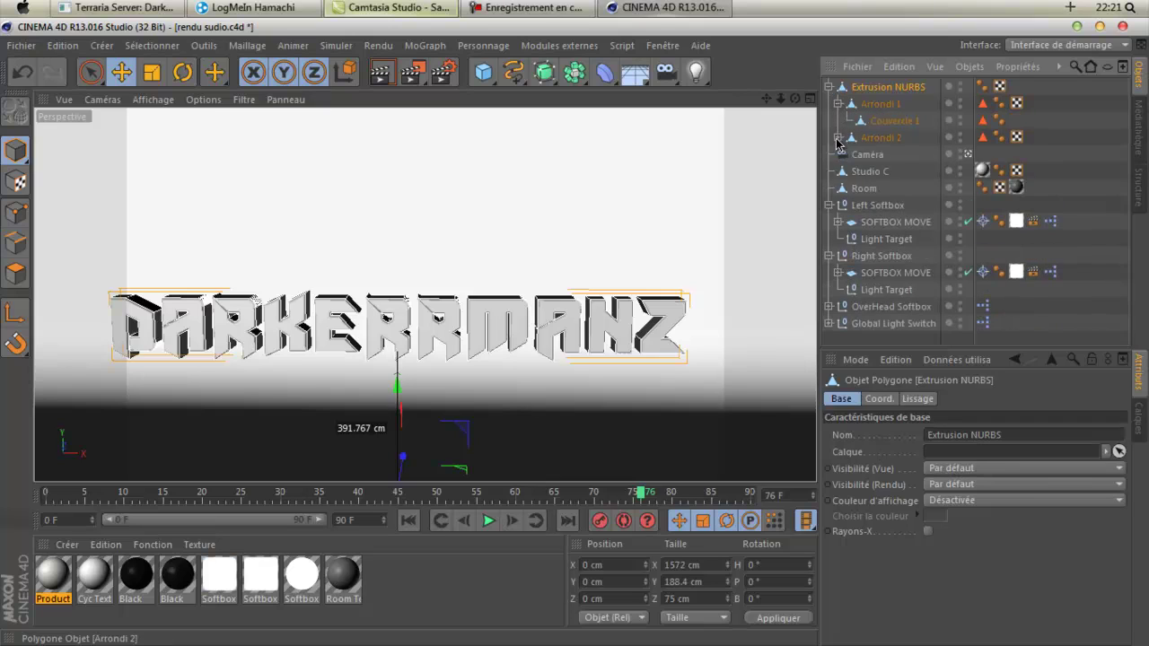
{"action": "left_click", "coordinate": [837, 138]}
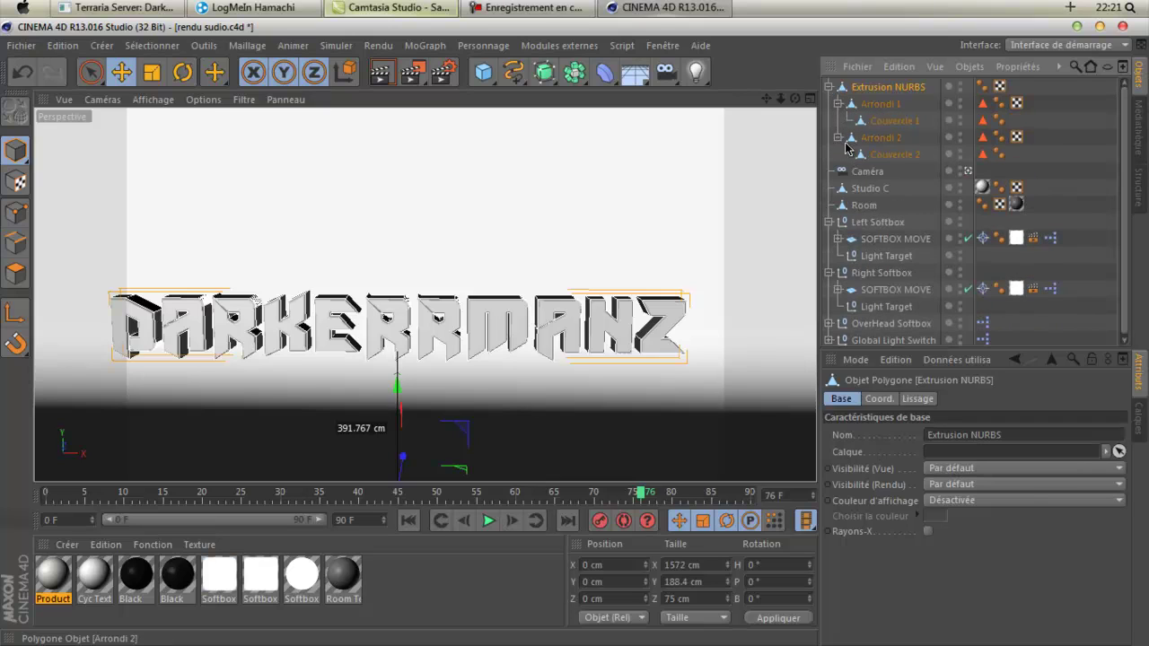
{"action": "double_click", "coordinate": [886, 87]}
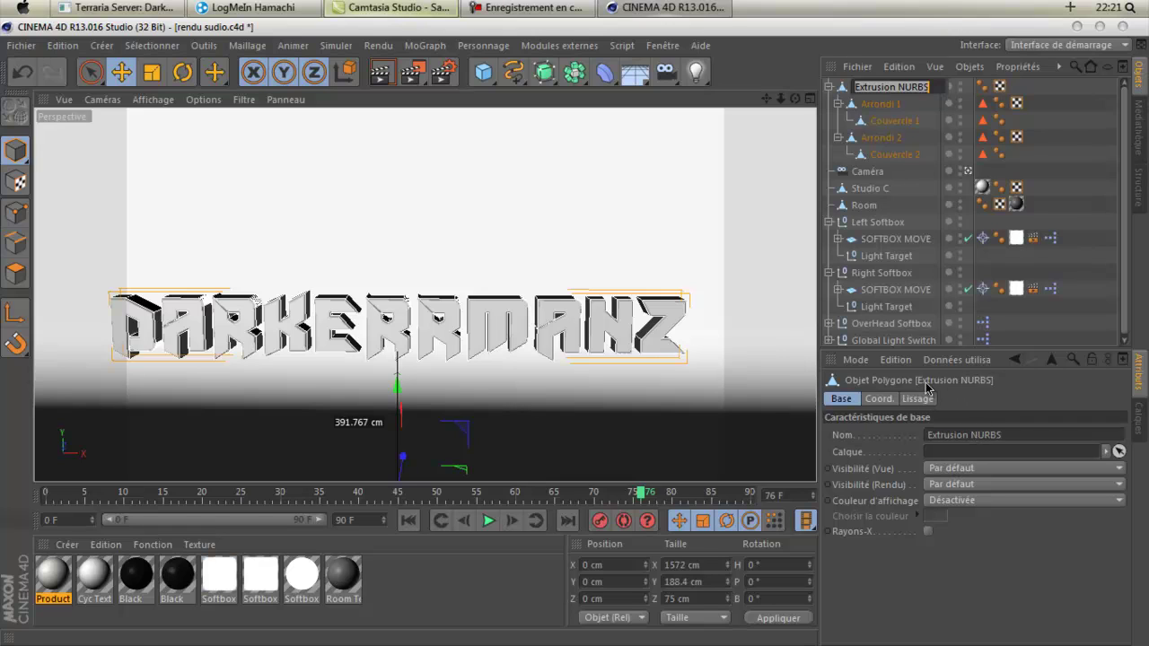
{"action": "left_click", "coordinate": [1054, 87]}
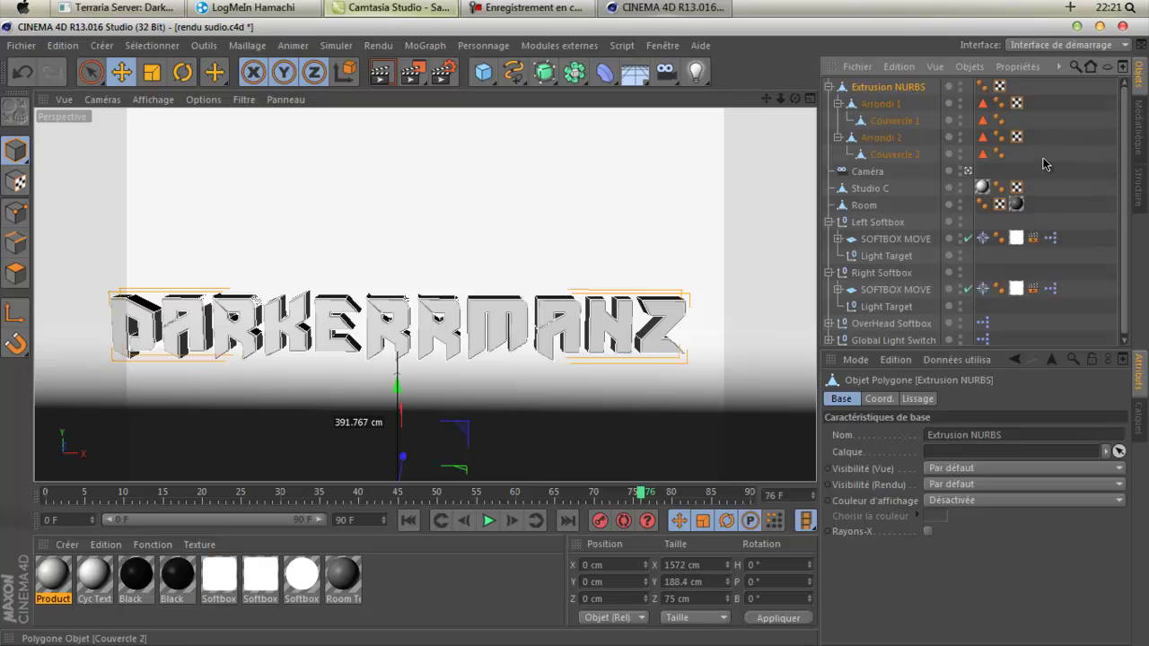
{"action": "left_click_drag", "start_coordinate": [1045, 165], "coordinate": [859, 90]}
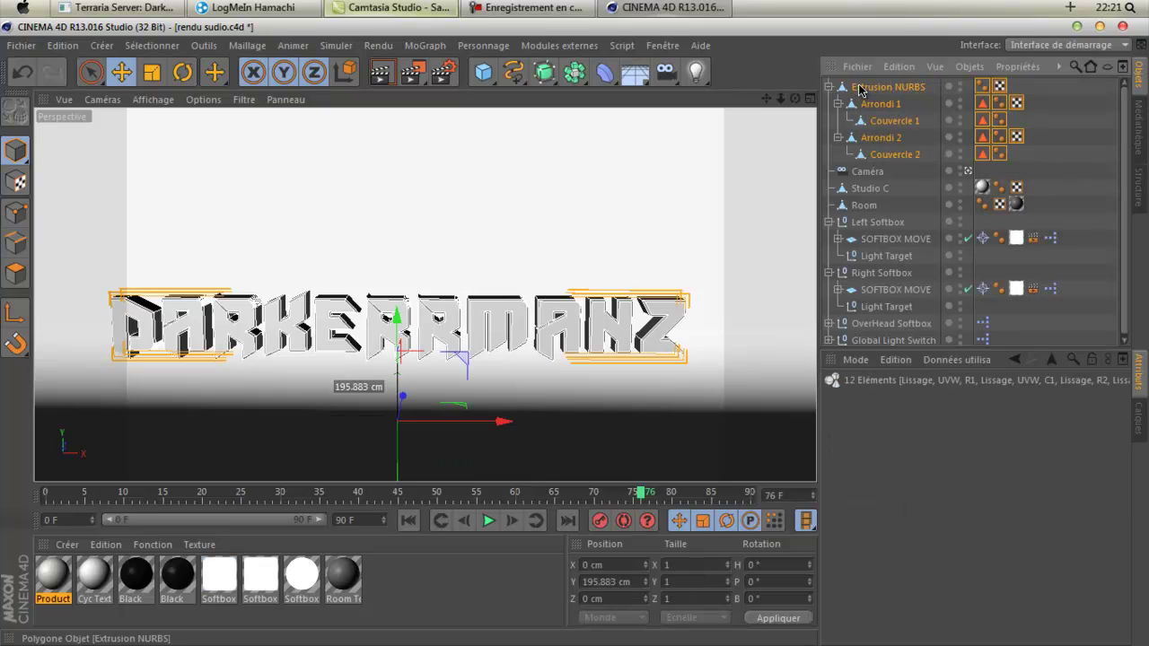
{"action": "right_click", "coordinate": [860, 90]}
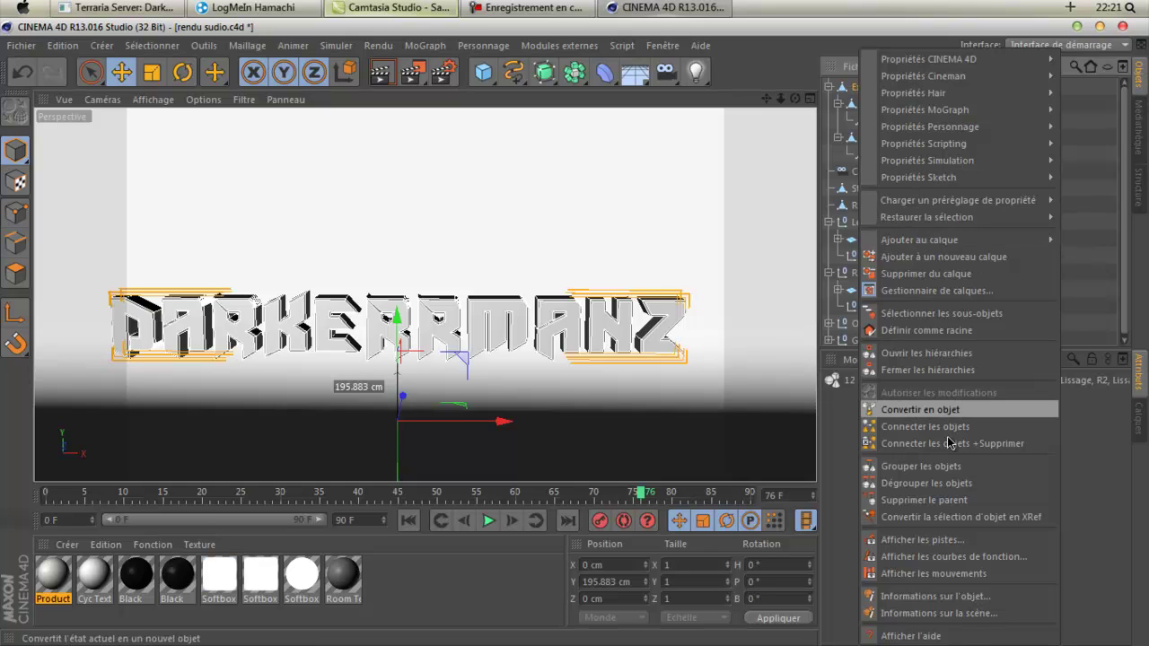
{"action": "left_click", "coordinate": [1004, 444]}
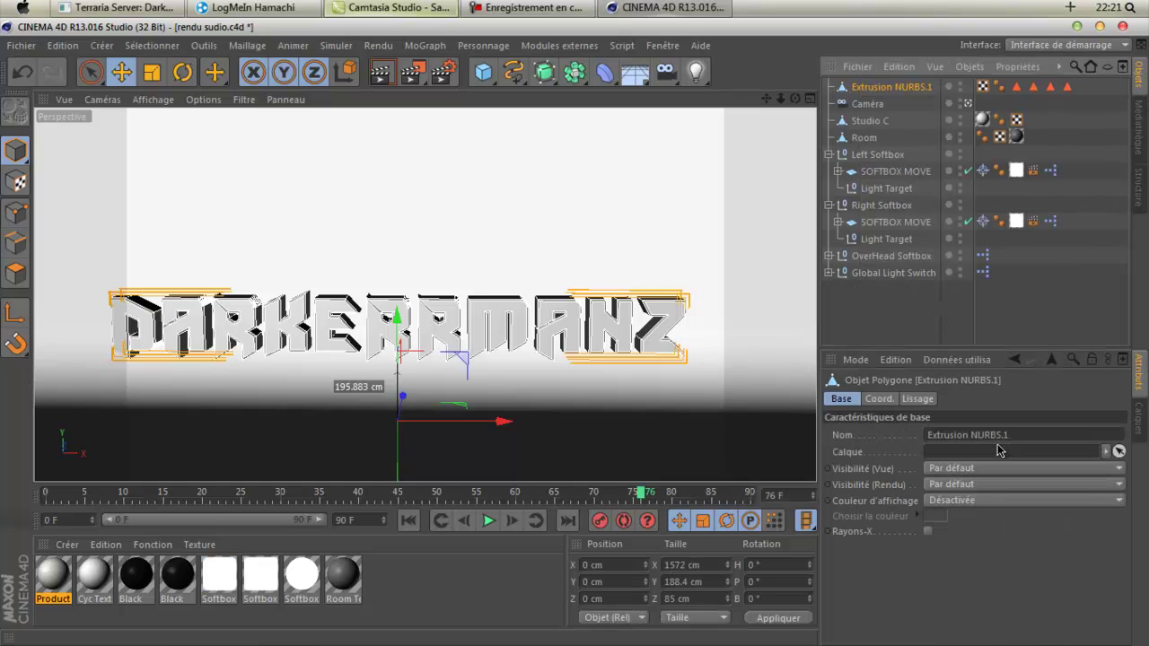
In polygon mode, select the front faces of all the letters of the DarkerrManz text.
{"action": "left_click_drag", "start_coordinate": [770, 98], "coordinate": [537, 225]}
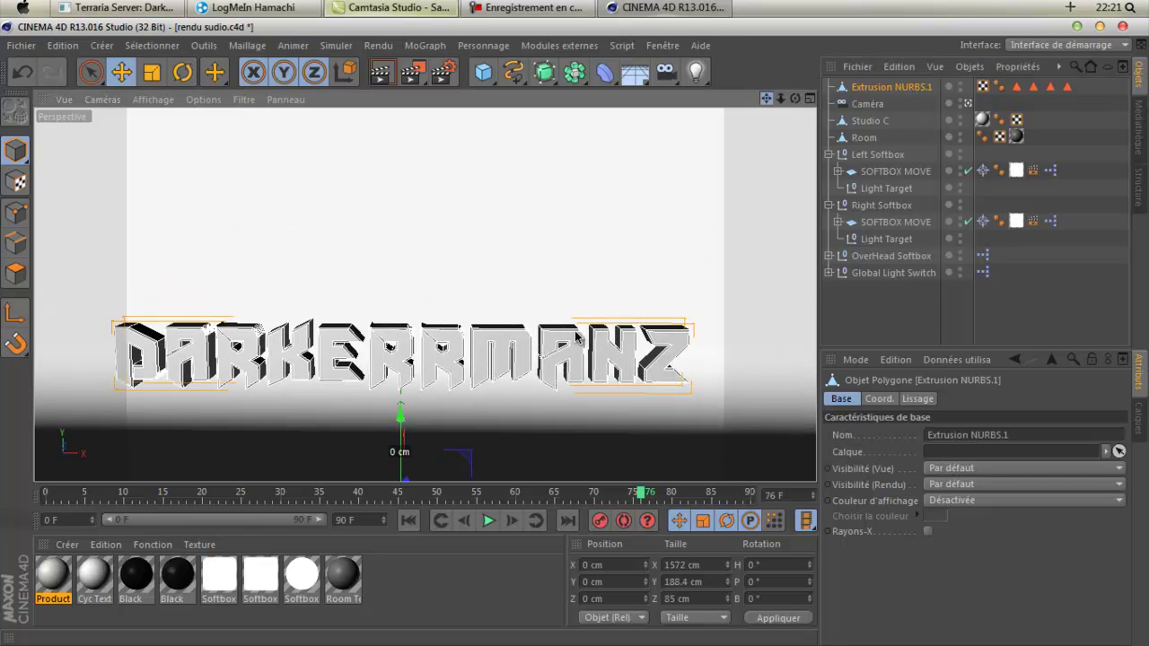
{"action": "left_click_drag", "start_coordinate": [765, 97], "coordinate": [483, 270]}
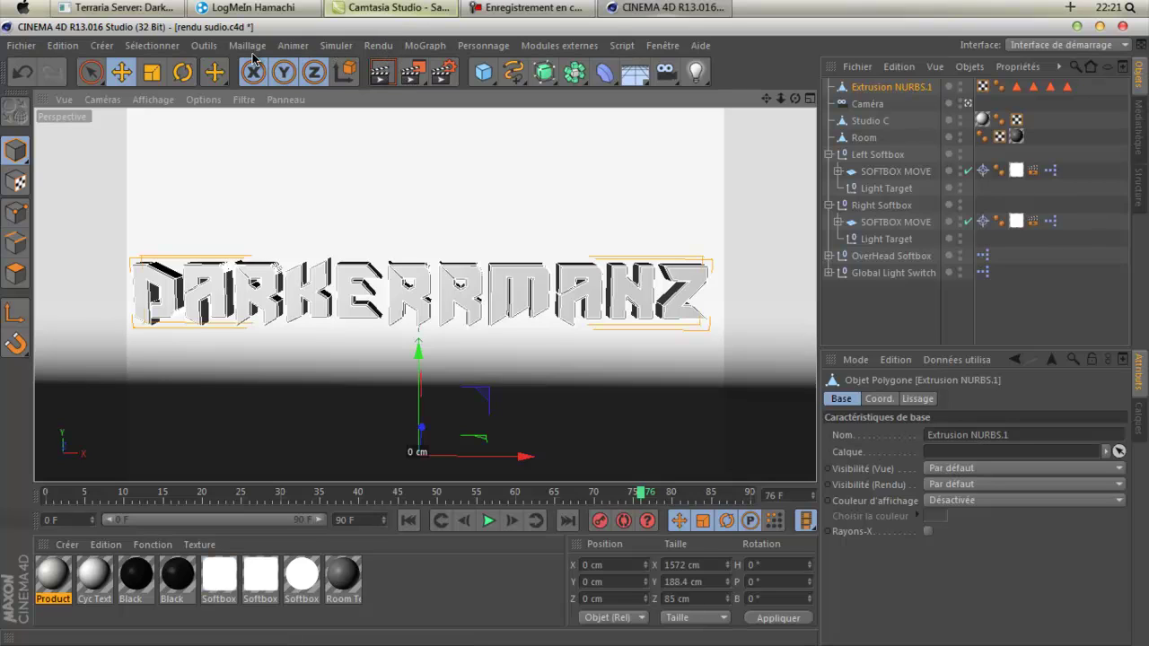
{"action": "left_click", "coordinate": [123, 227]}
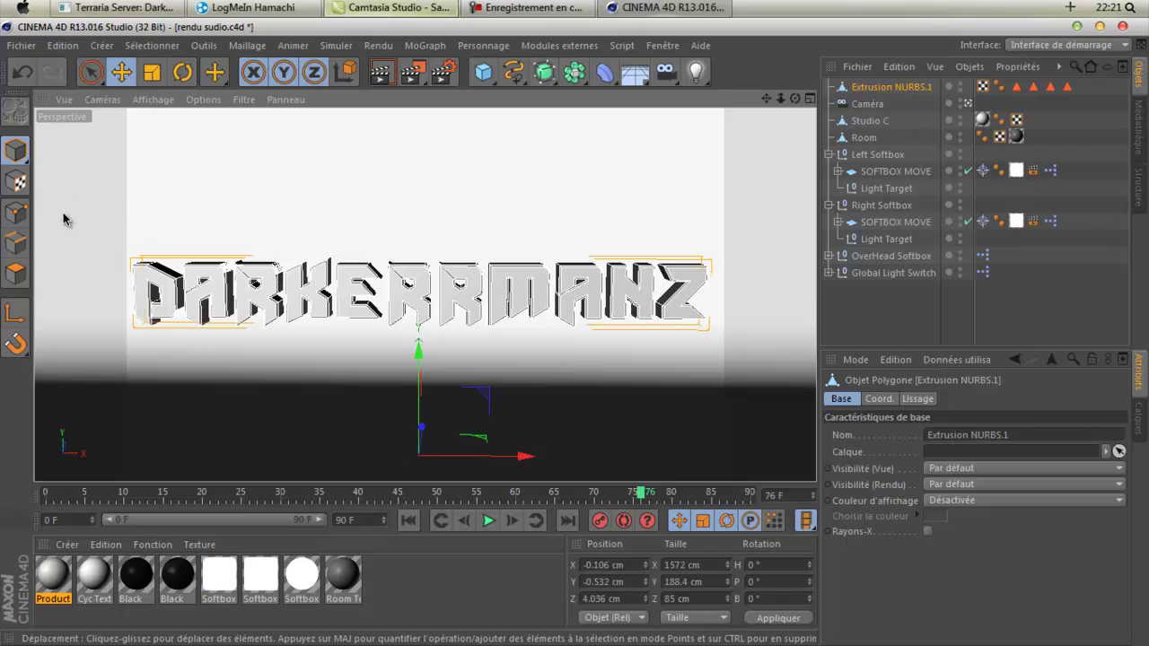
{"action": "left_click", "coordinate": [15, 273]}
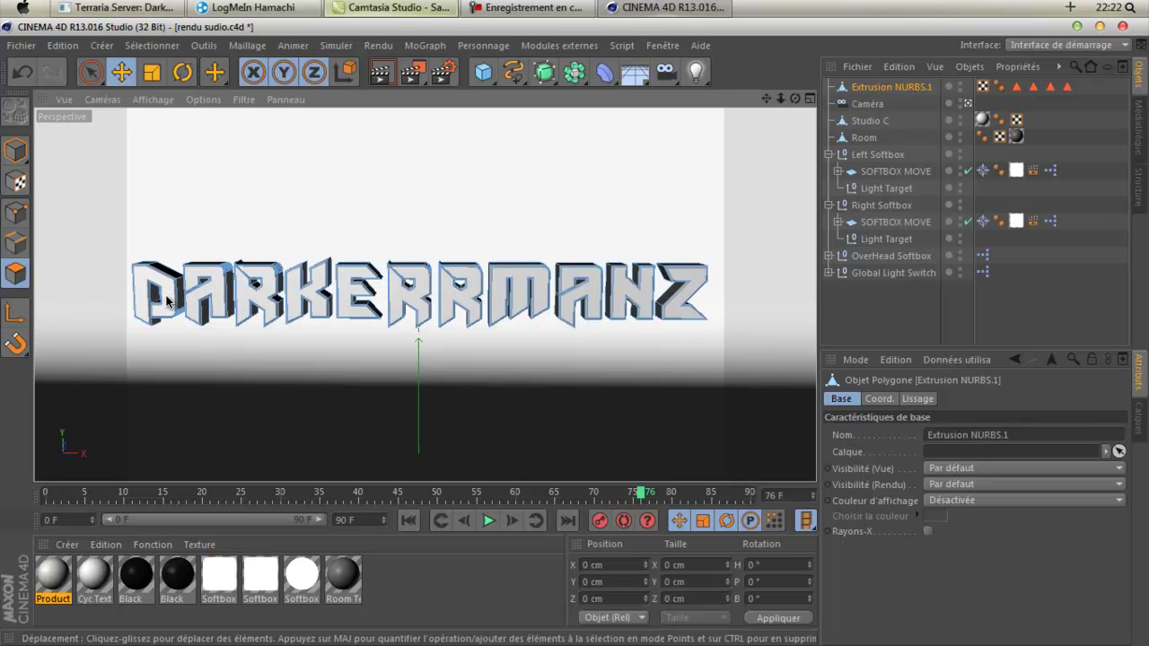
{"action": "left_click", "coordinate": [166, 301]}
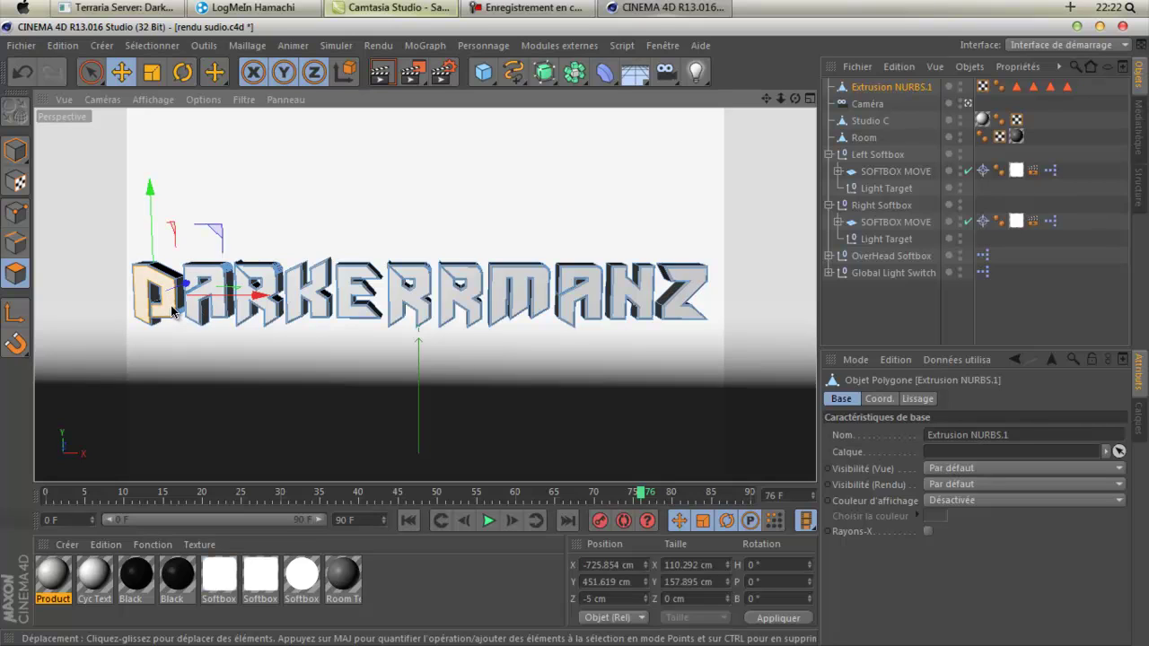
{"action": "left_click", "coordinate": [222, 312], "text": "shift"}
{"action": "left_click", "coordinate": [261, 297], "text": "shift"}
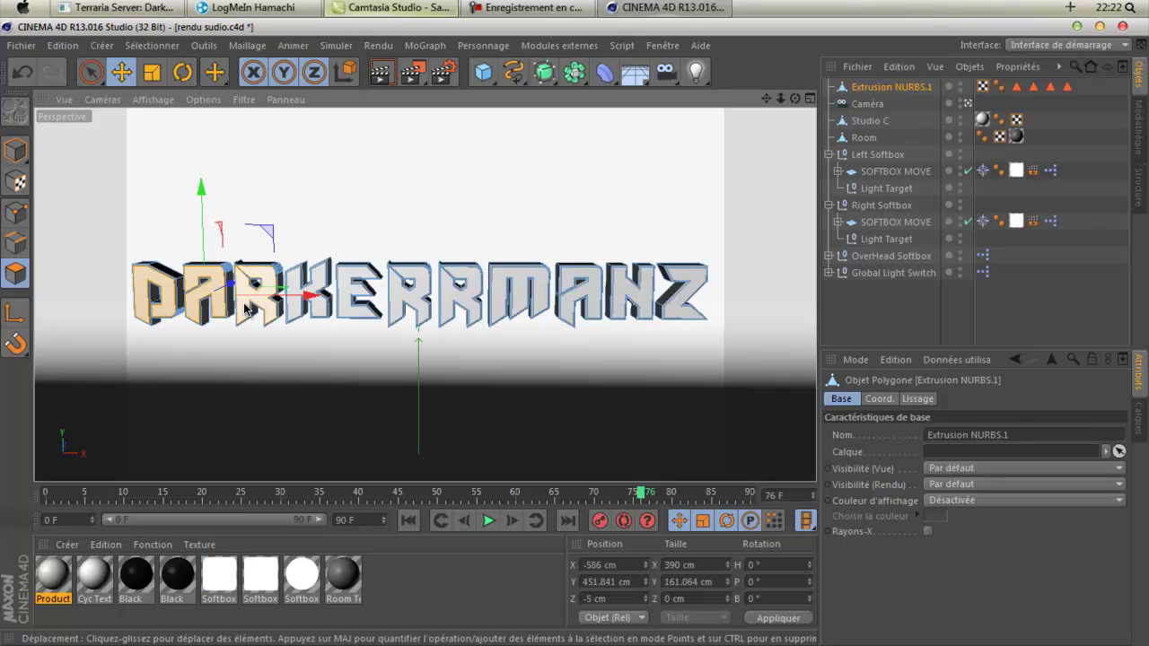
{"action": "left_click", "coordinate": [321, 283], "text": "shift"}
{"action": "left_click", "coordinate": [359, 292], "text": "shift"}
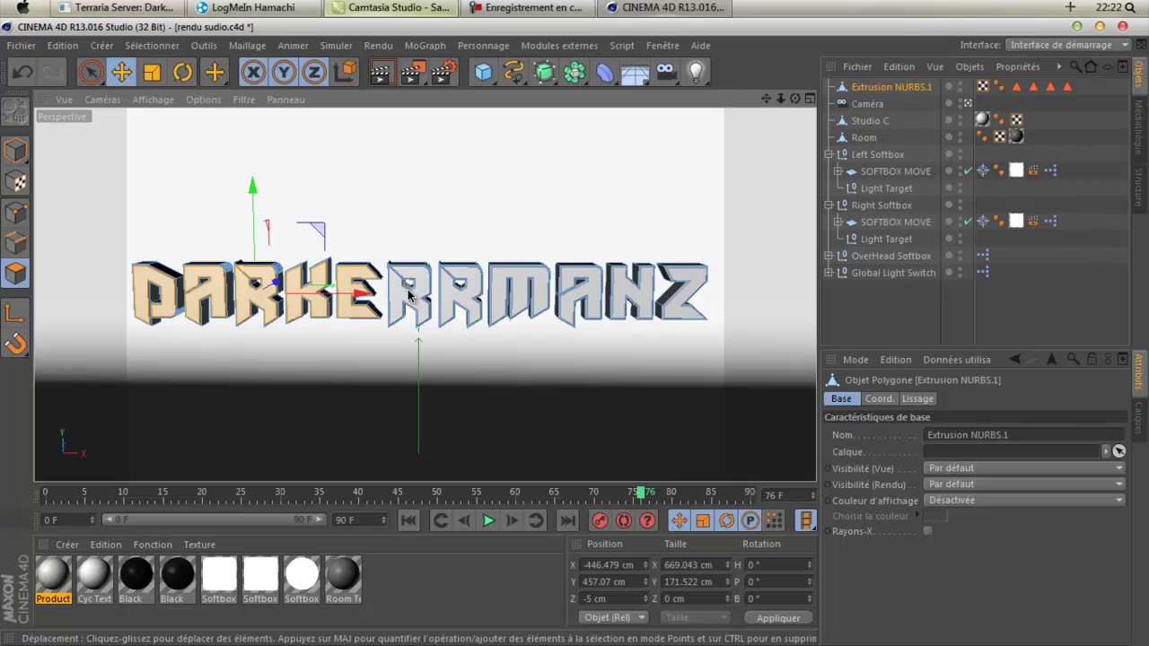
{"action": "left_click", "coordinate": [409, 297], "text": "shift"}
{"action": "left_click", "coordinate": [465, 305], "text": "shift"}
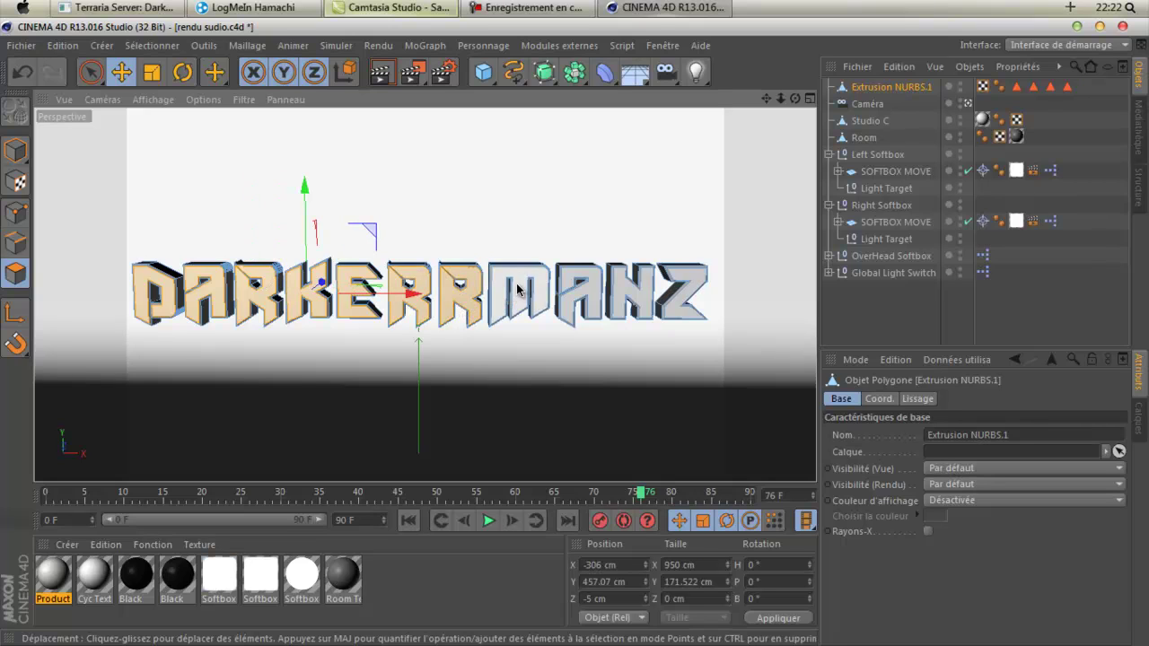
{"action": "left_click", "coordinate": [517, 289], "text": "shift"}
{"action": "left_click", "coordinate": [584, 298], "text": "shift"}
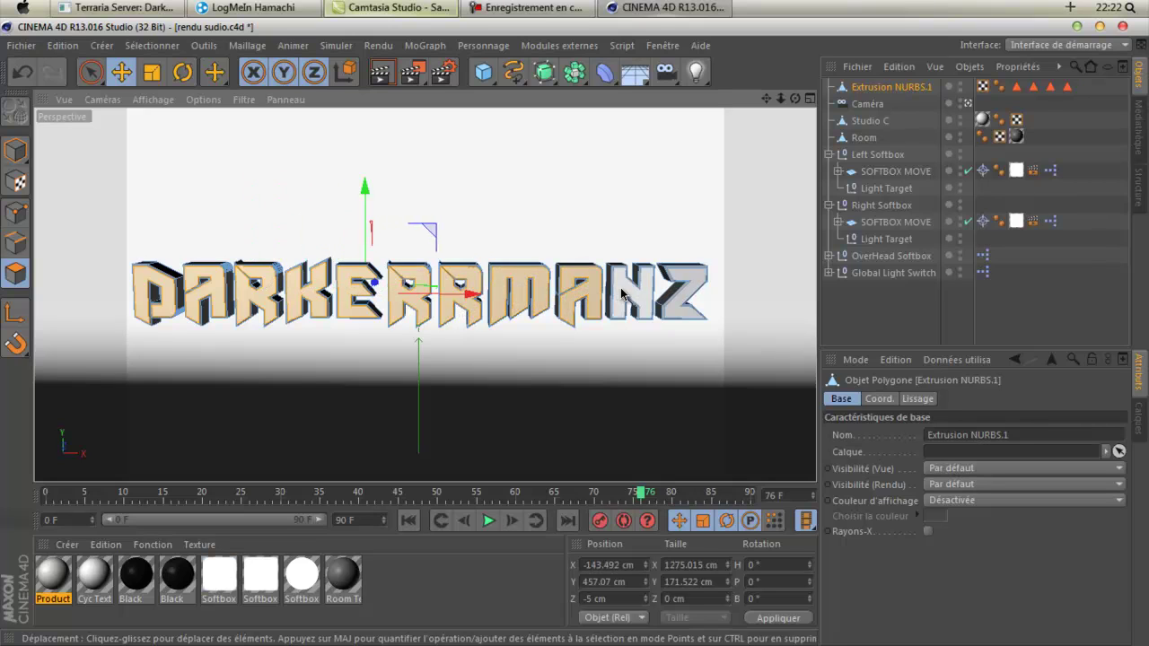
{"action": "left_click", "coordinate": [632, 297], "text": "shift"}
{"action": "left_click", "coordinate": [685, 301], "text": "shift"}
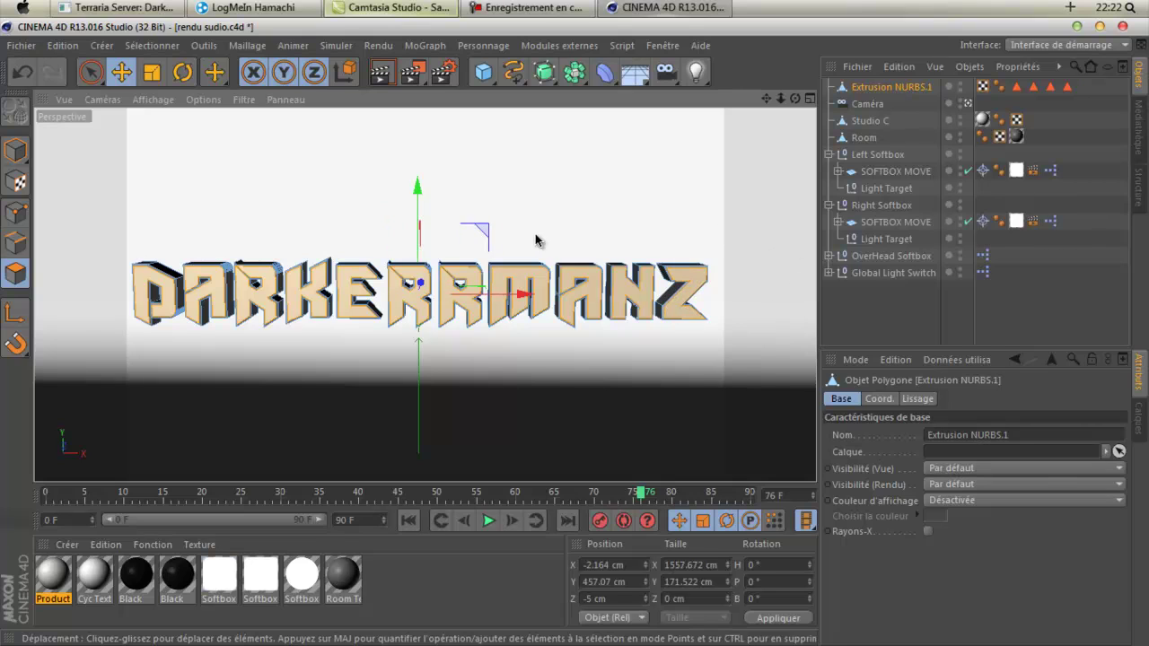
Extrude the selected front faces of the letters outward by about 36 cm.
{"action": "left_click", "coordinate": [253, 48]}
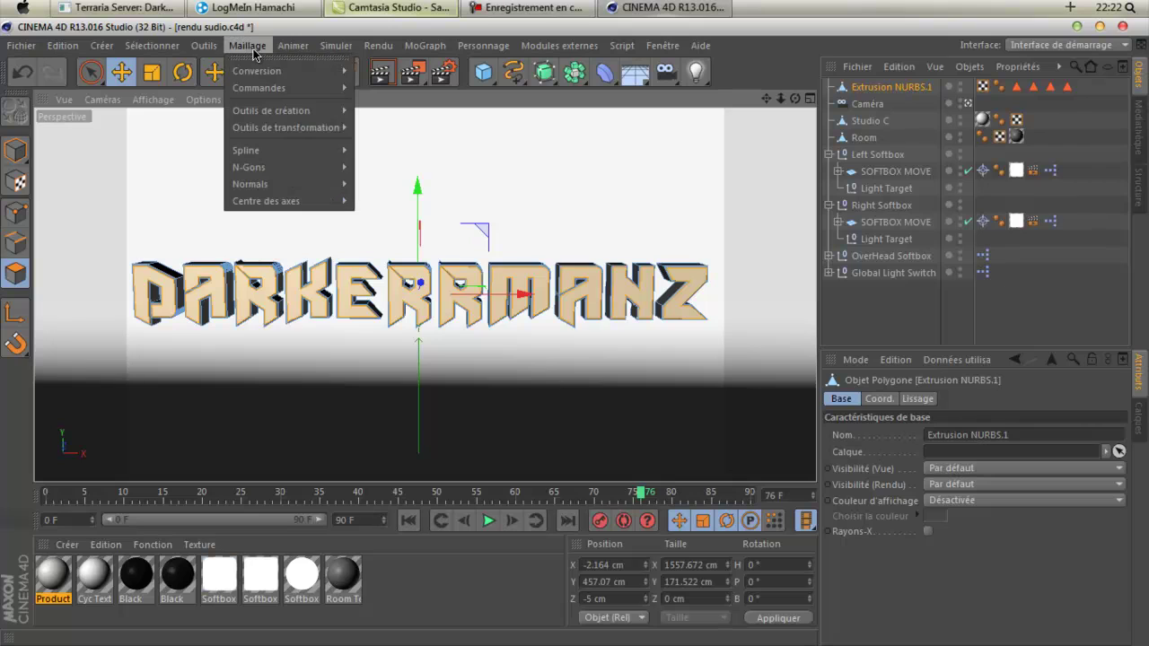
{"action": "mouse_move", "coordinate": [296, 117]}
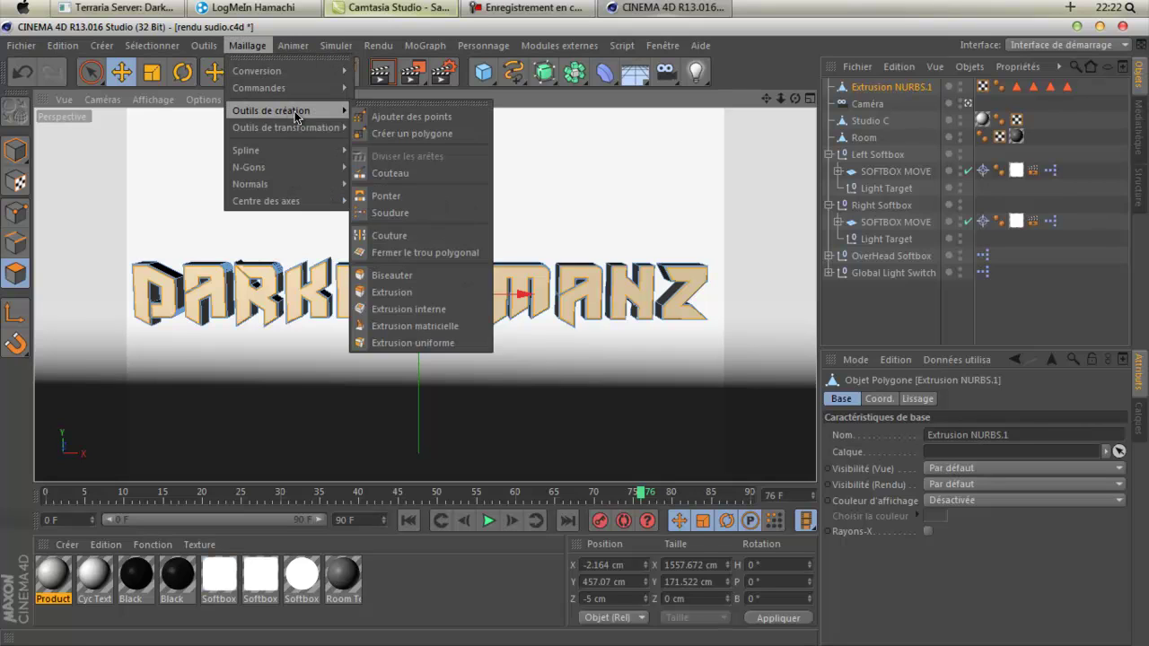
{"action": "left_click", "coordinate": [430, 293]}
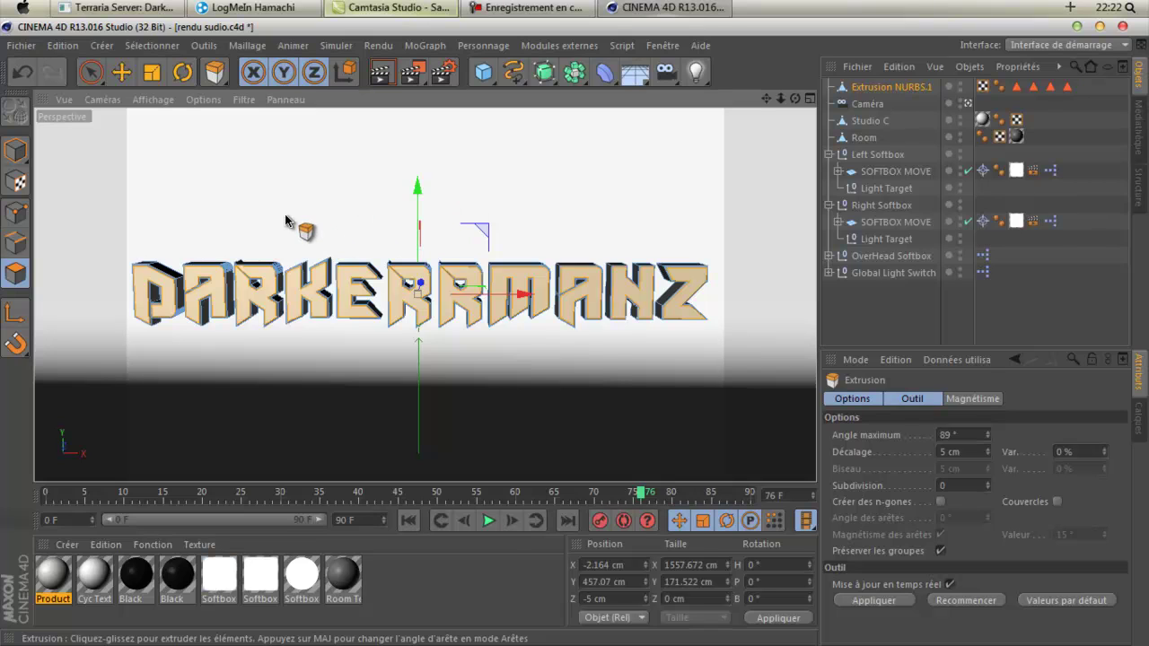
{"action": "left_click_drag", "start_coordinate": [286, 220], "coordinate": [576, 337]}
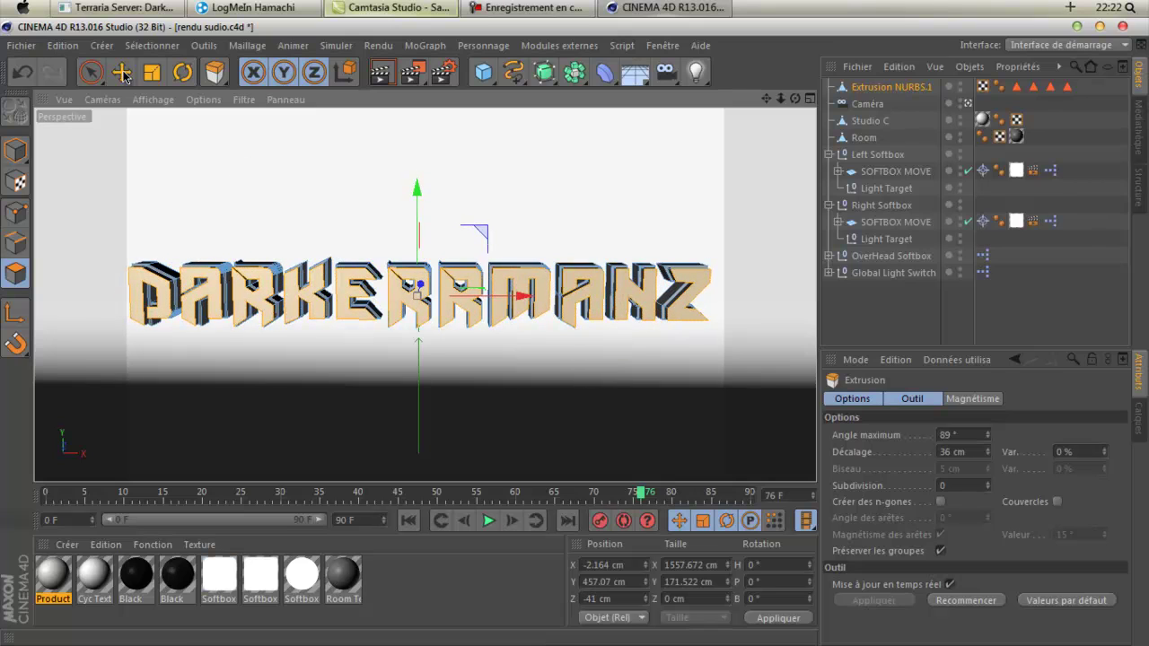
Bevel the selected front faces with about 11 cm of extrusion and 11 cm of inner offset.
{"action": "left_click", "coordinate": [248, 47]}
{"action": "mouse_move", "coordinate": [277, 115]}
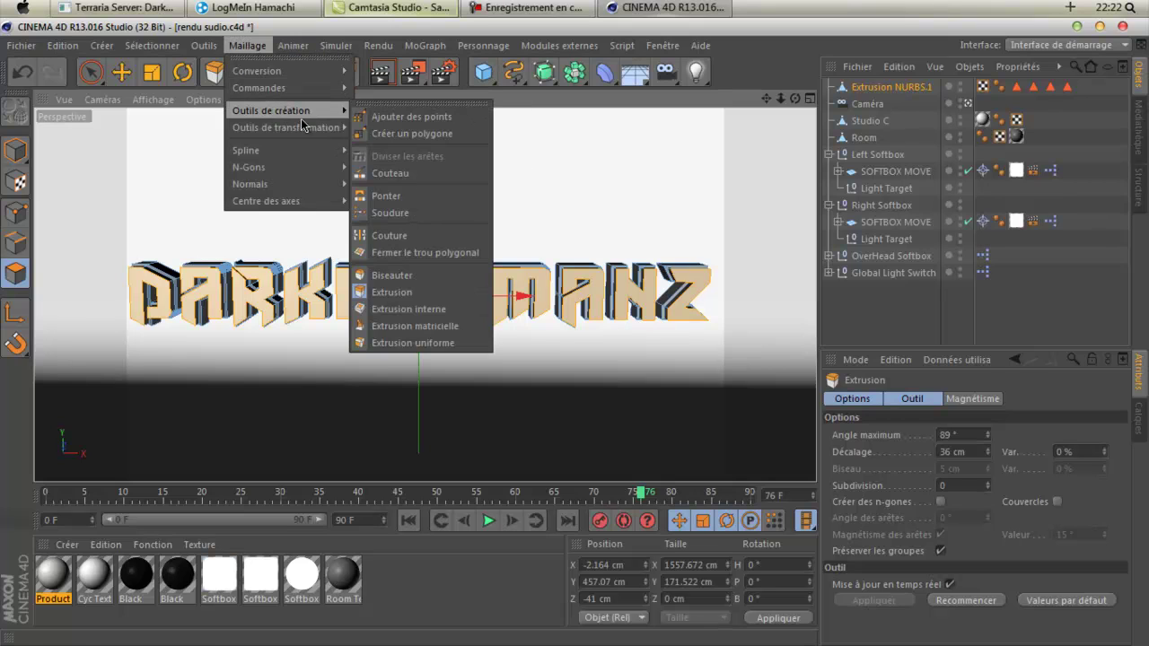
{"action": "left_click", "coordinate": [423, 273]}
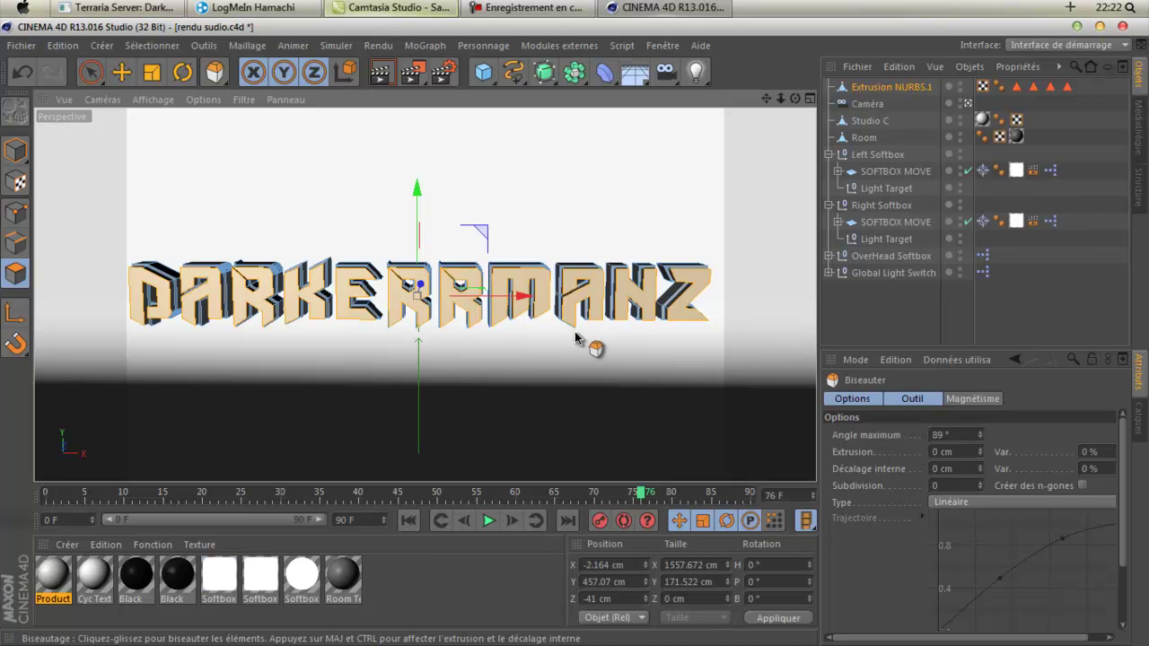
{"action": "mouse_move", "coordinate": [585, 338]}
{"action": "left_mouse_down"}
{"action": "mouse_move", "coordinate": [566, 342]}
{"action": "mouse_move", "coordinate": [595, 338]}
{"action": "mouse_move", "coordinate": [576, 338]}
{"action": "left_mouse_up"}
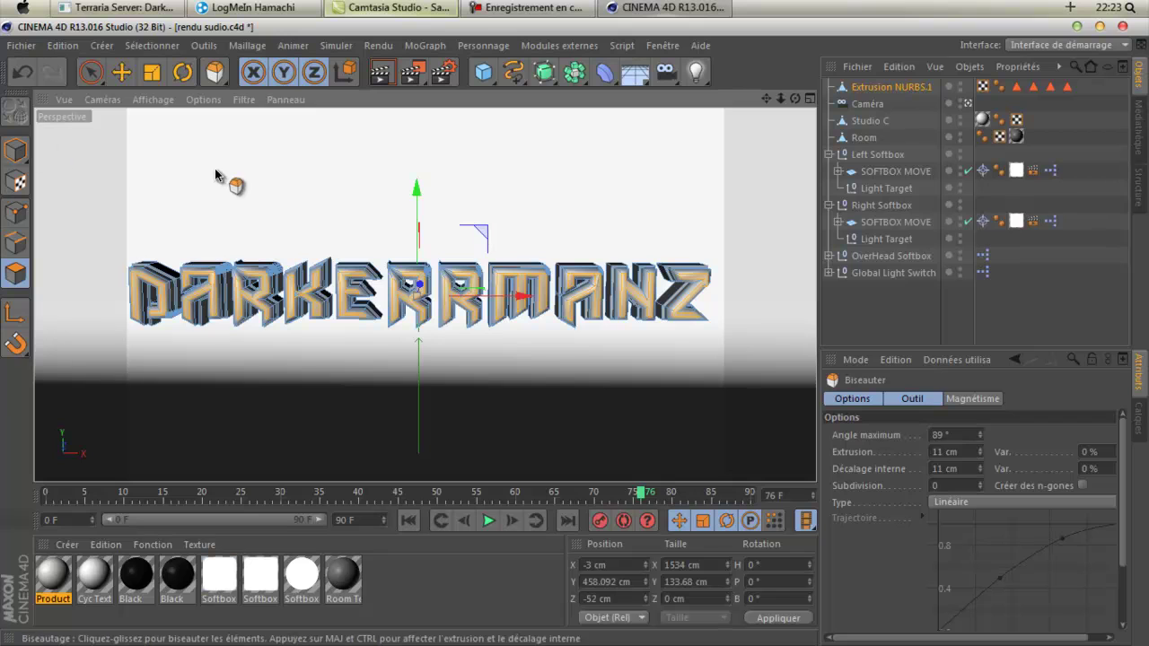
Create a new material and set its colour to black (R 0, V 0, B 0).
{"action": "left_click", "coordinate": [68, 545]}
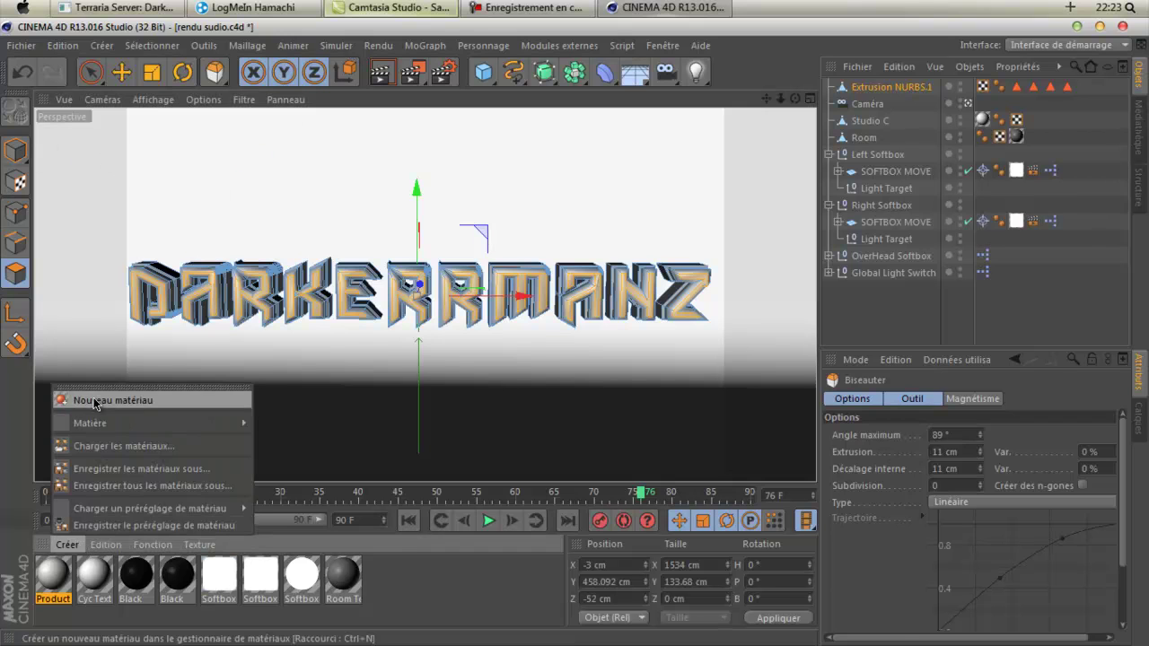
{"action": "left_click", "coordinate": [94, 393]}
{"action": "double_click", "coordinate": [55, 580]}
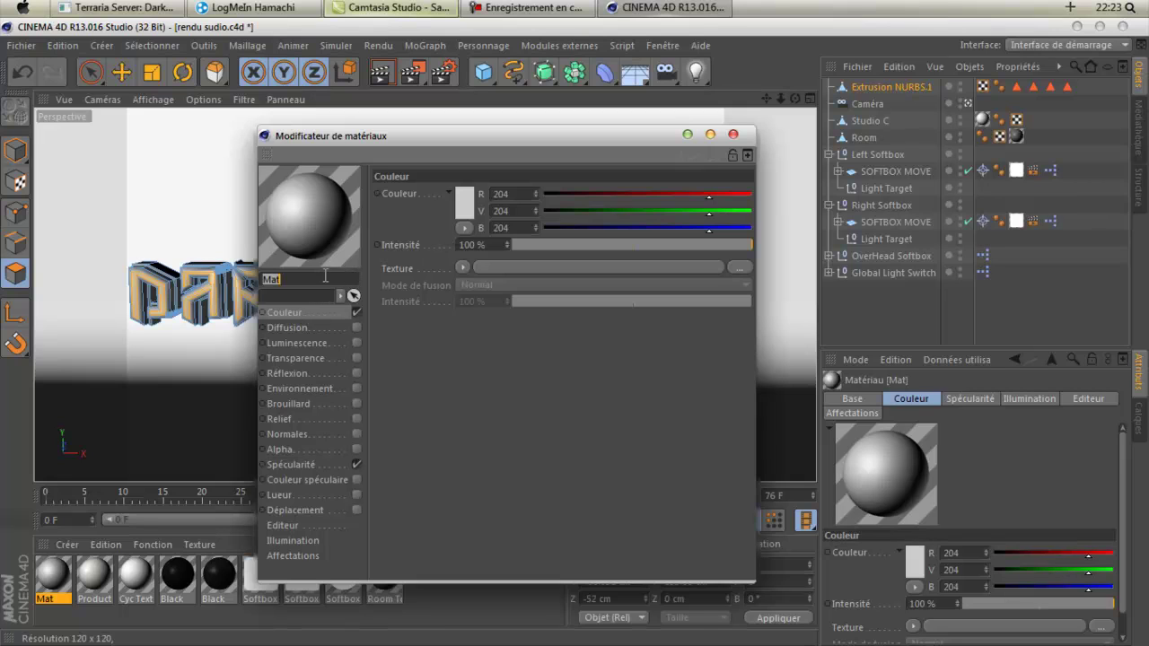
{"action": "left_click", "coordinate": [464, 205]}
{"action": "left_click_drag", "start_coordinate": [392, 214], "coordinate": [404, 244]}
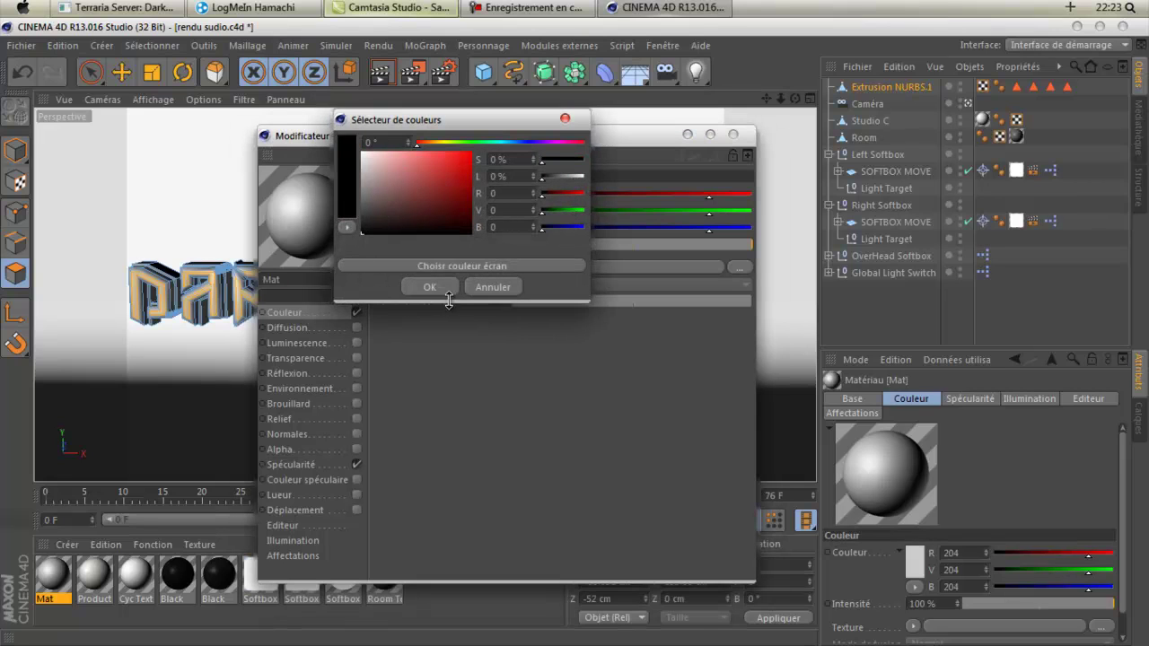
{"action": "left_click", "coordinate": [431, 288]}
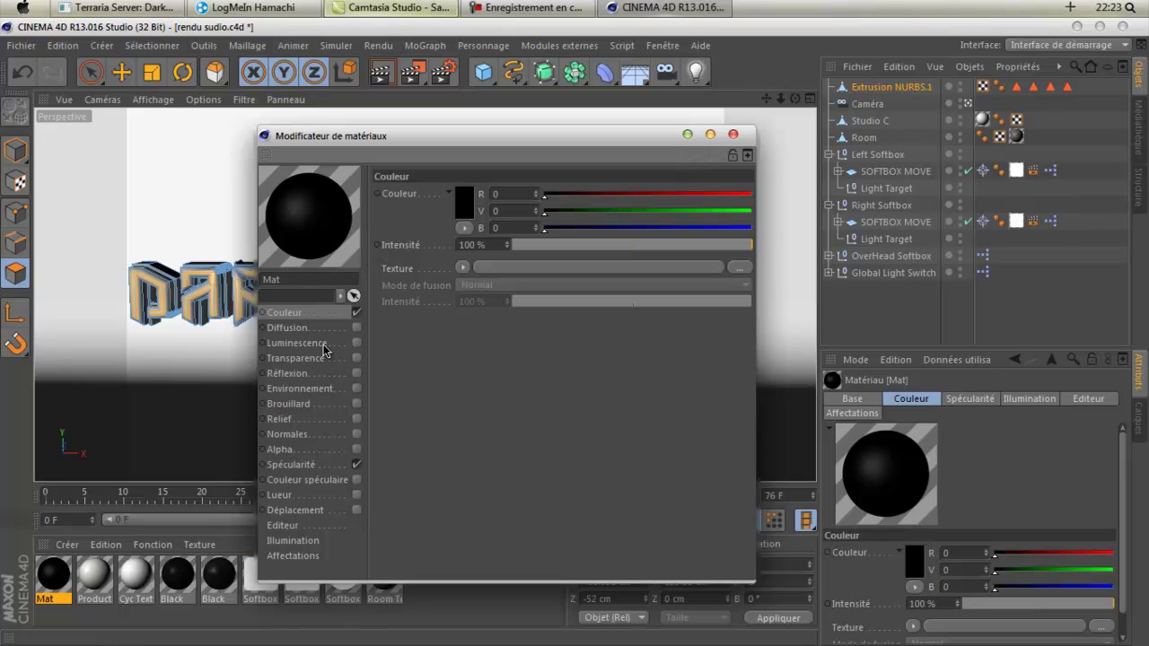
Enable reflection at 25% intensity on the black material and apply it to the selected front faces of the letters.
{"action": "left_click", "coordinate": [356, 373]}
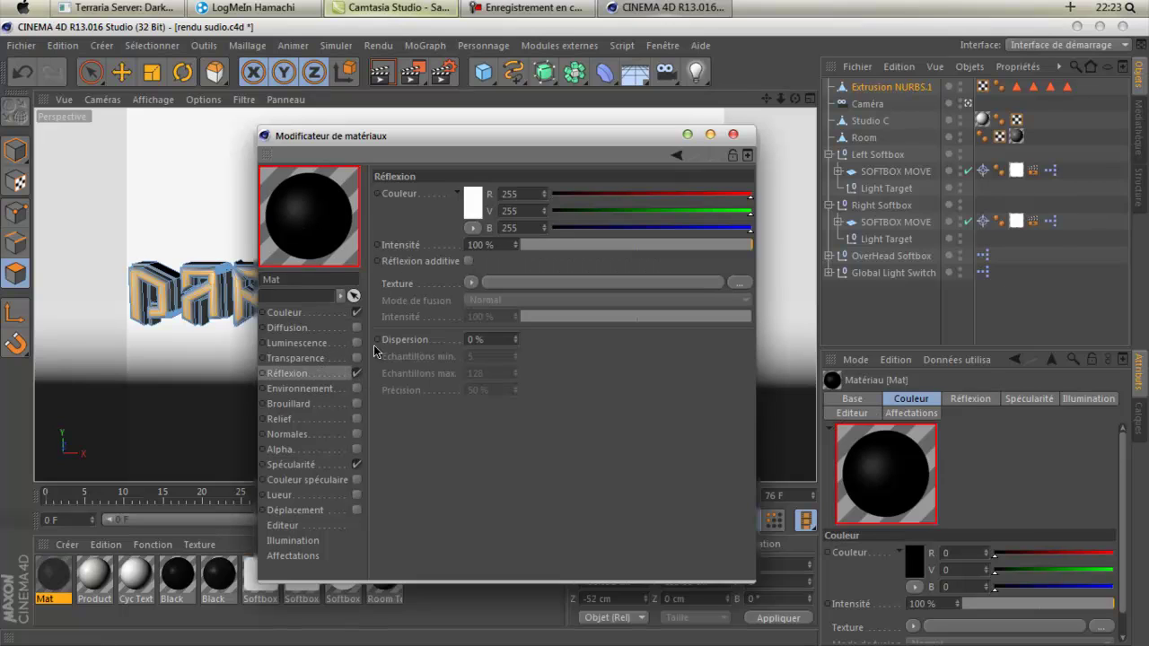
{"action": "left_click", "coordinate": [555, 244]}
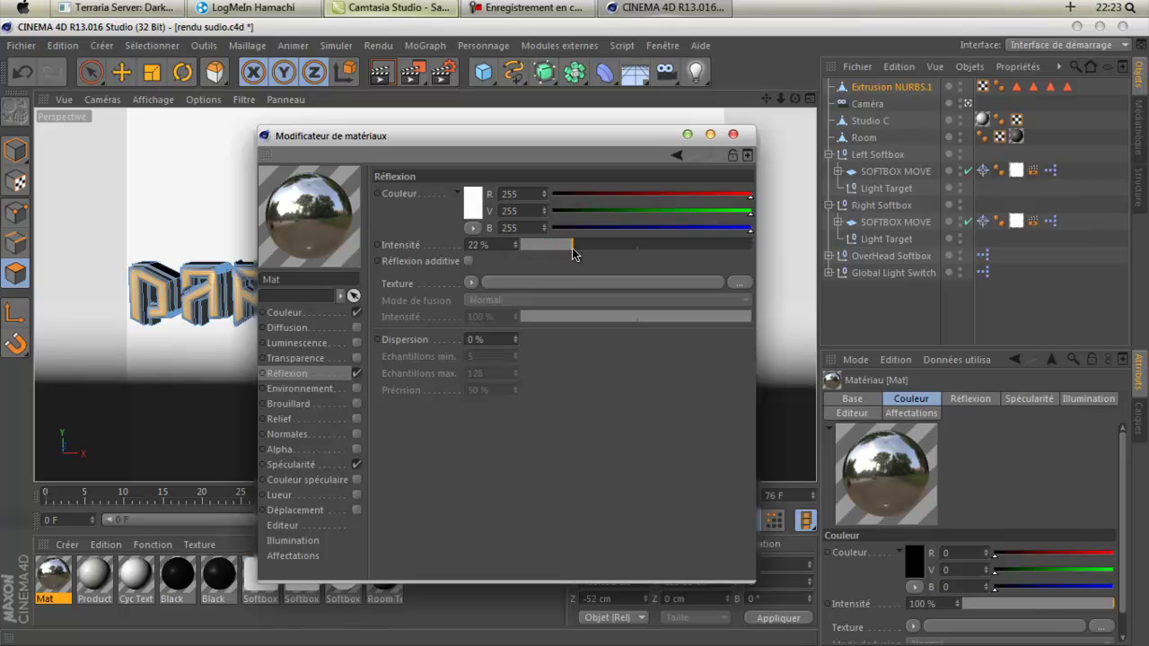
{"action": "left_click_drag", "start_coordinate": [571, 247], "coordinate": [585, 244]}
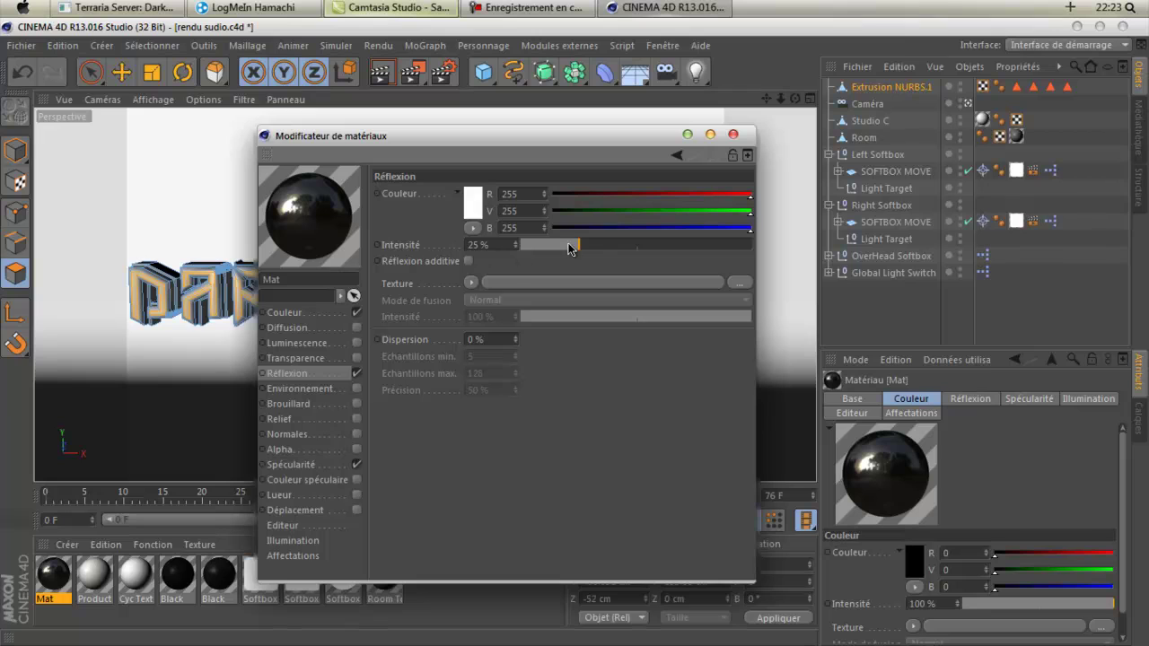
{"action": "left_click", "coordinate": [734, 134]}
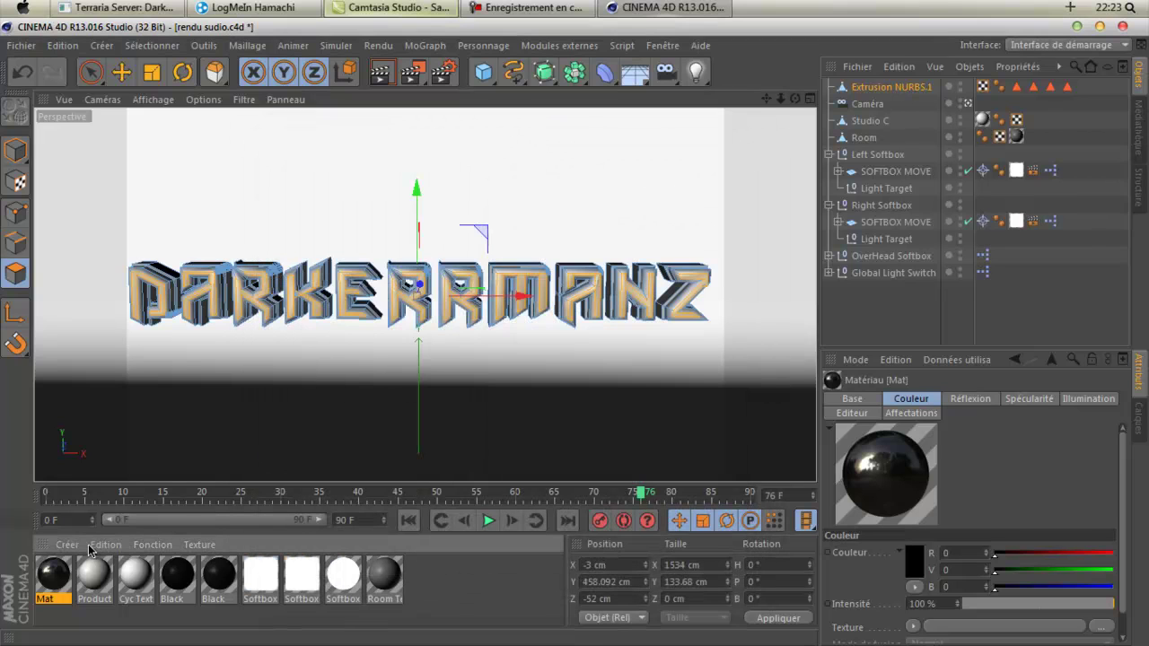
{"action": "left_click_drag", "start_coordinate": [349, 304], "coordinate": [351, 306]}
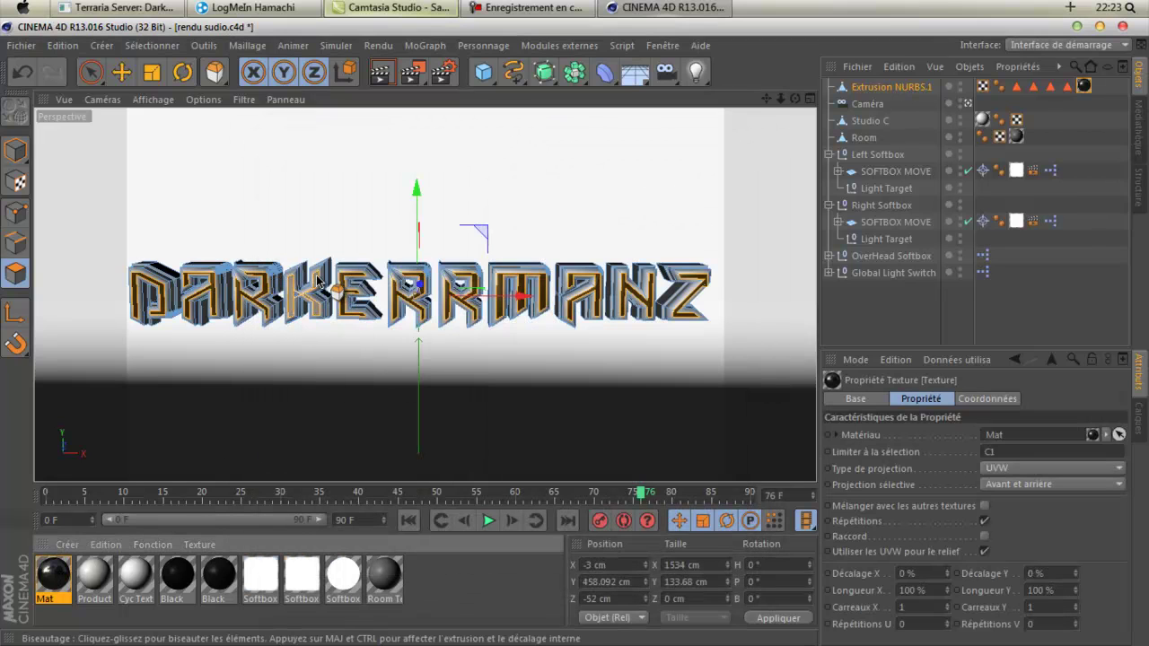
Create a second material and set its colour to magenta (R 255, V 0, B 221).
{"action": "left_click", "coordinate": [64, 545]}
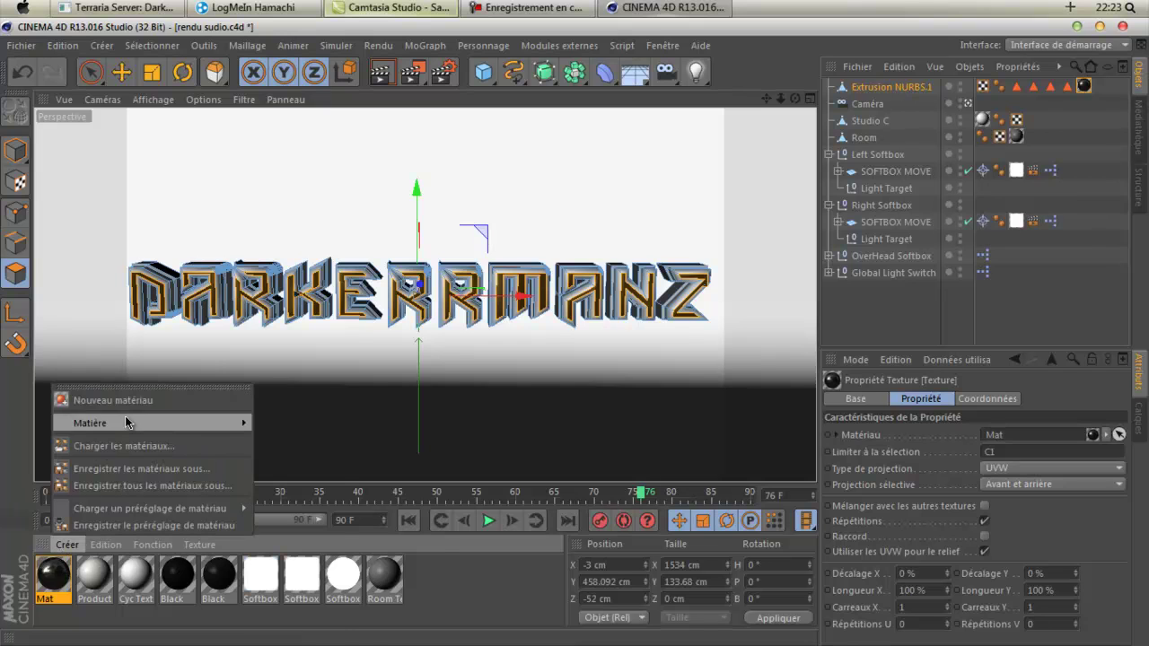
{"action": "left_click", "coordinate": [63, 399]}
{"action": "double_click", "coordinate": [53, 581]}
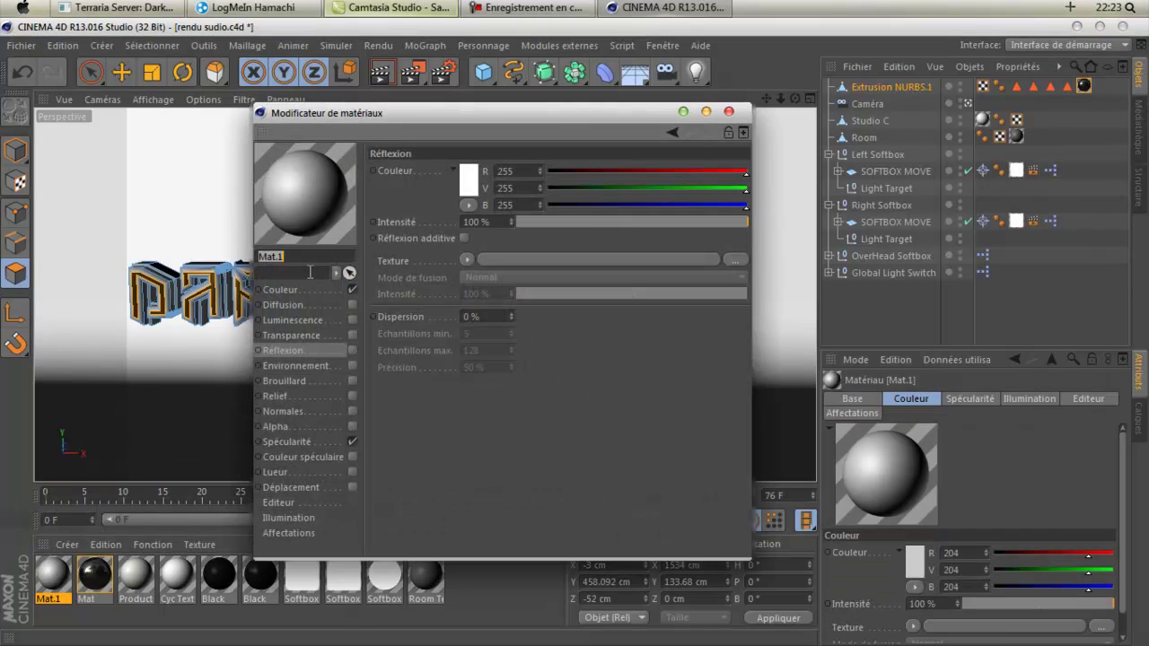
{"action": "left_click", "coordinate": [286, 290]}
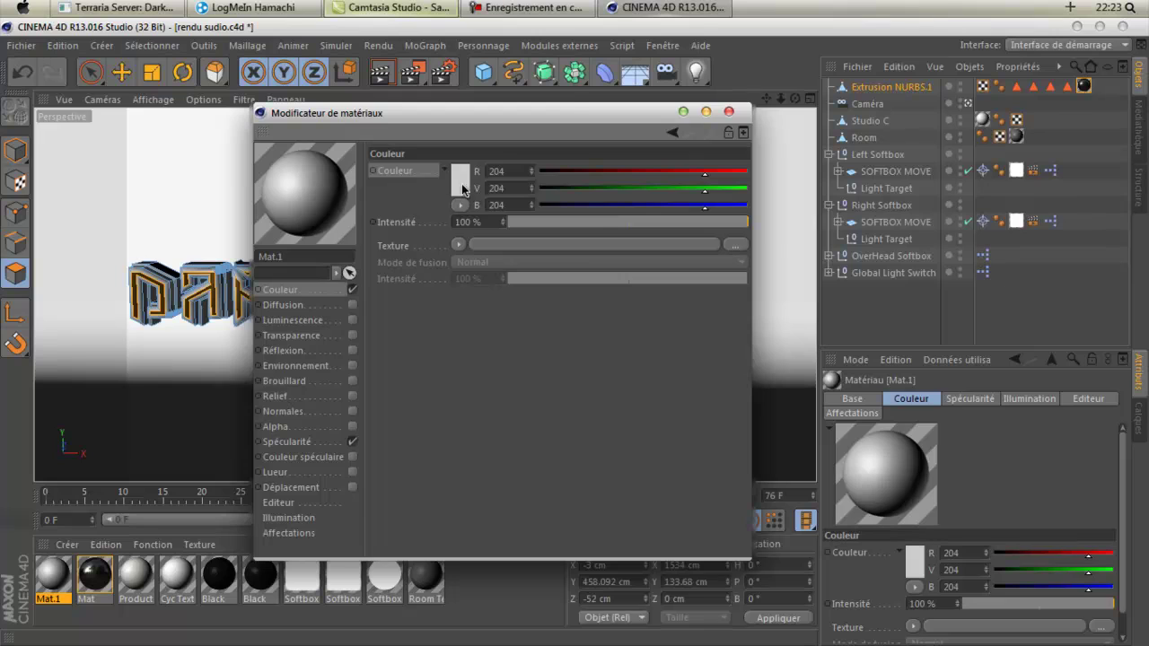
{"action": "left_click", "coordinate": [463, 187]}
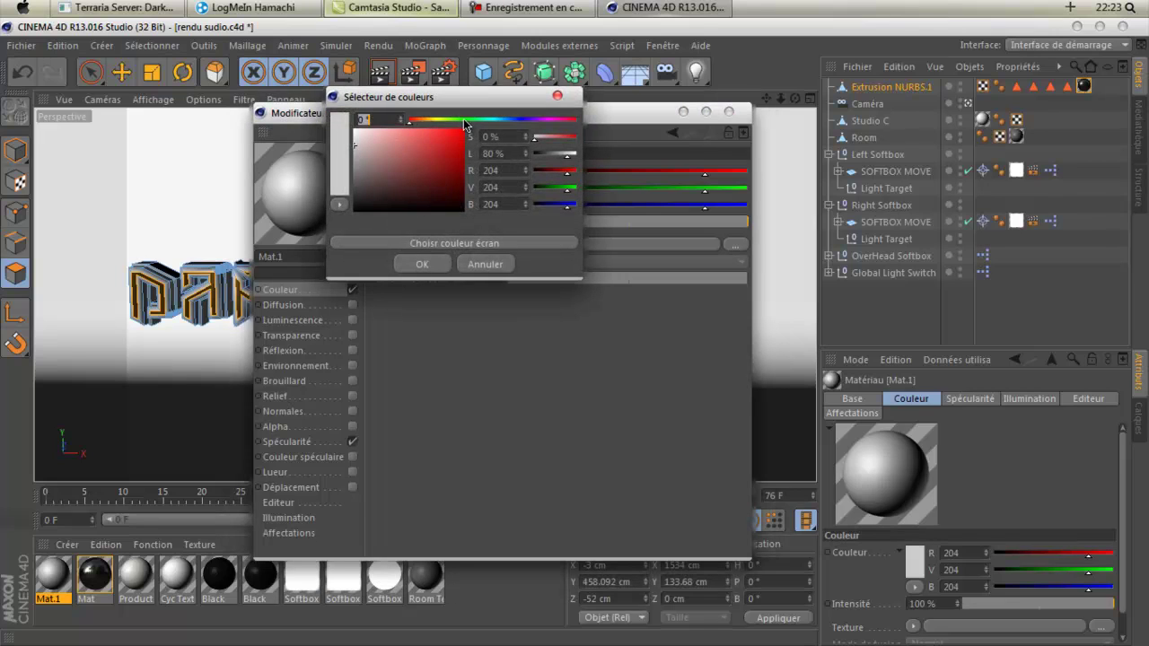
{"action": "left_click_drag", "start_coordinate": [464, 121], "coordinate": [554, 127]}
{"action": "left_click_drag", "start_coordinate": [425, 157], "coordinate": [464, 171]}
{"action": "left_click", "coordinate": [424, 265]}
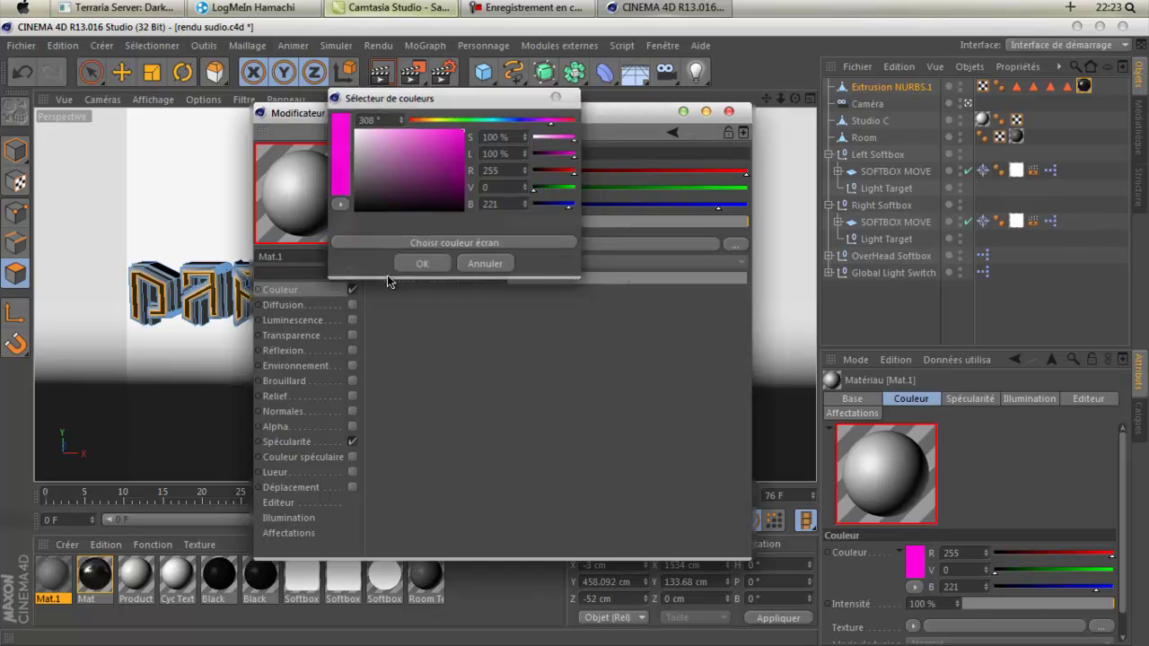
Enable reflection on the magenta material with an intensity of about 25%.
{"action": "left_click", "coordinate": [300, 349]}
{"action": "left_click", "coordinate": [352, 350]}
{"action": "left_click", "coordinate": [547, 223]}
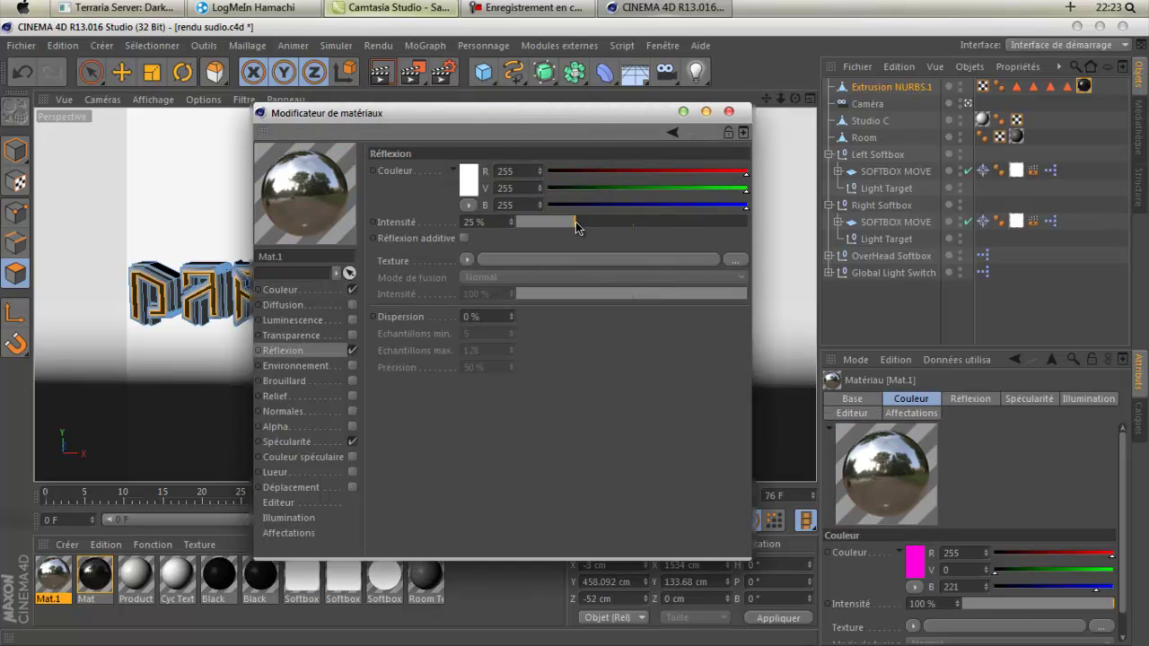
{"action": "left_click", "coordinate": [729, 112]}
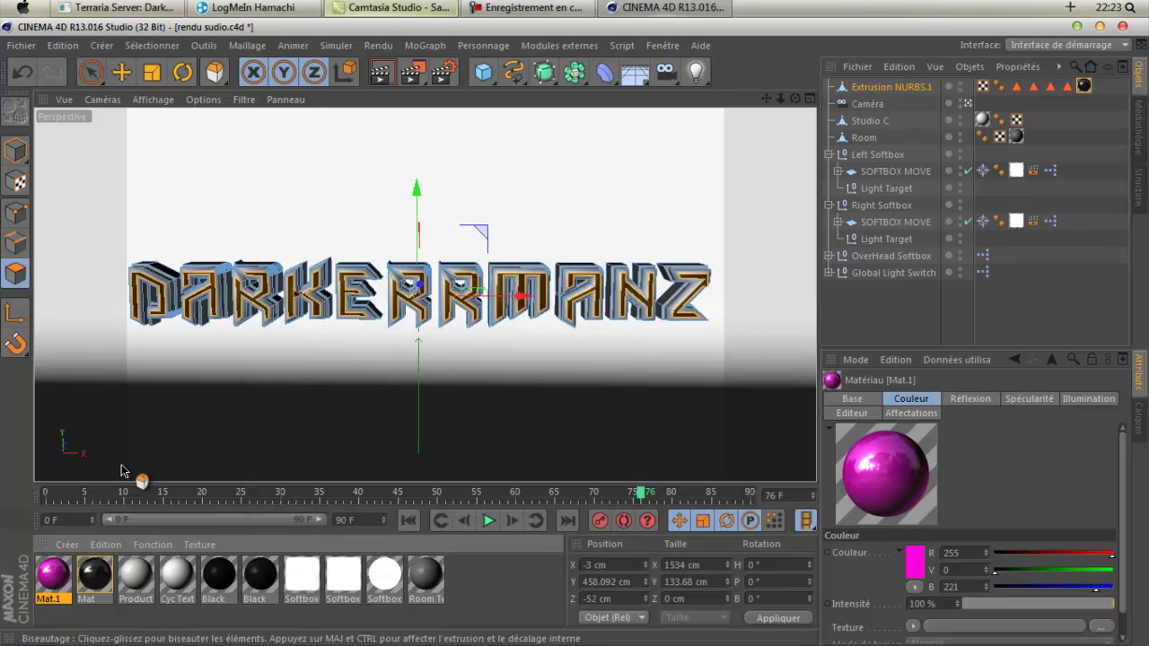
Apply the magenta material to the whole text object and place its texture tag before the black one.
{"action": "left_click_drag", "start_coordinate": [63, 581], "coordinate": [864, 92]}
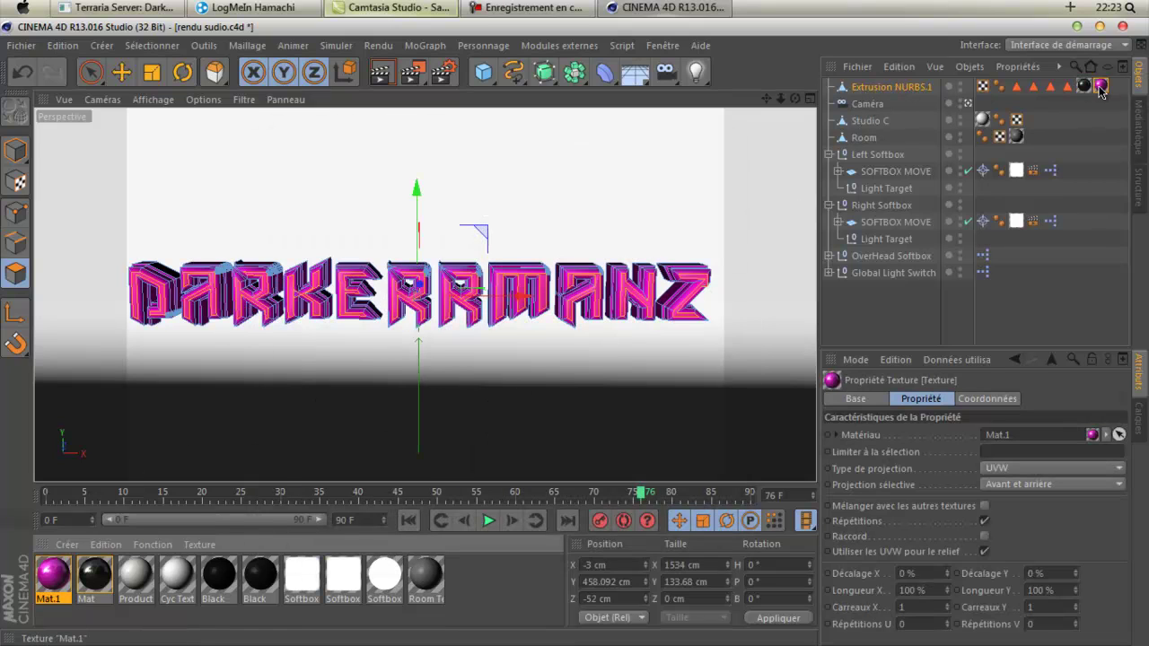
{"action": "left_click_drag", "start_coordinate": [1108, 87], "coordinate": [1080, 86]}
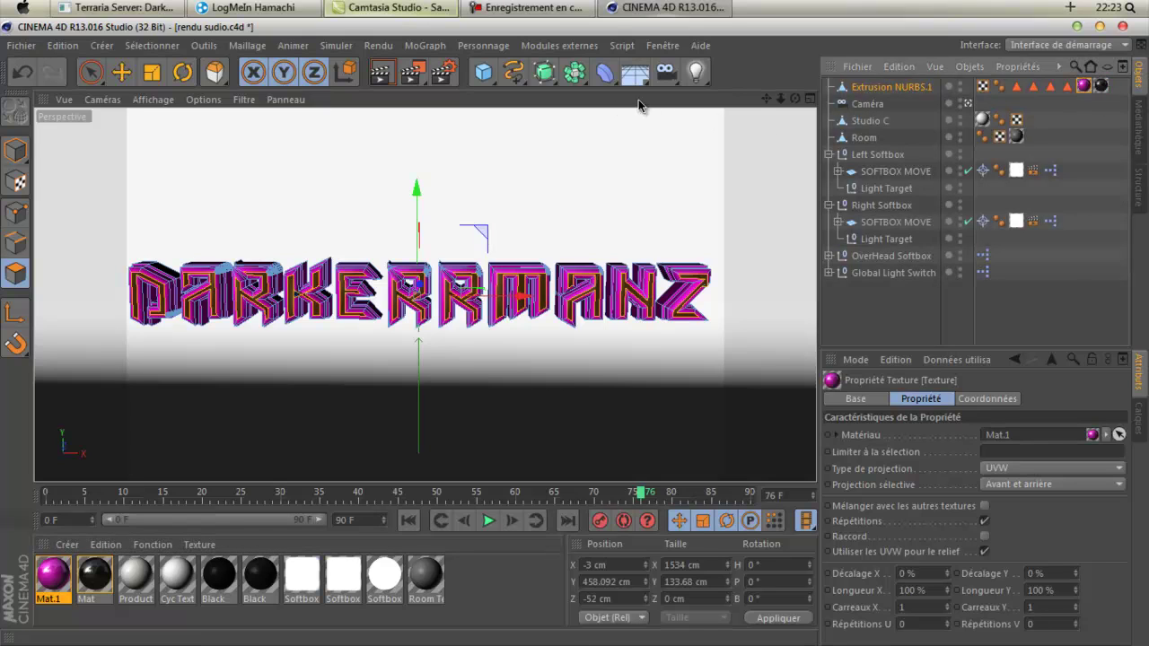
Try a region render over the letters R and K of the text.
{"action": "left_click", "coordinate": [378, 44]}
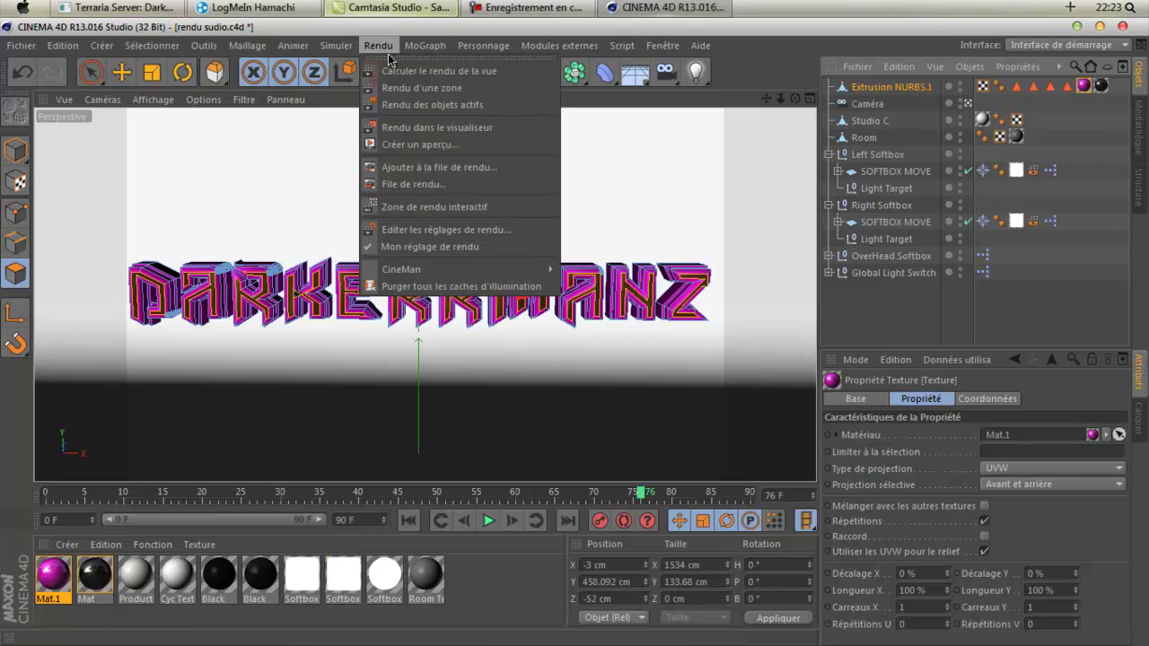
{"action": "left_click", "coordinate": [422, 87]}
{"action": "left_click_drag", "start_coordinate": [235, 261], "coordinate": [322, 310]}
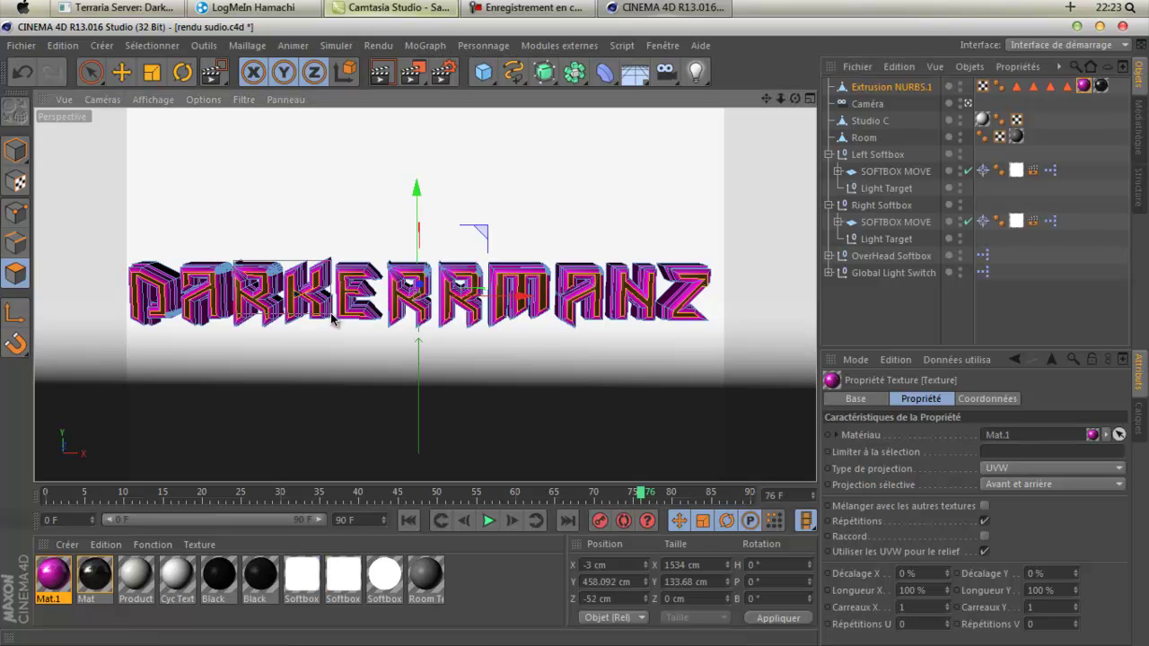
{"action": "left_click", "coordinate": [306, 436]}
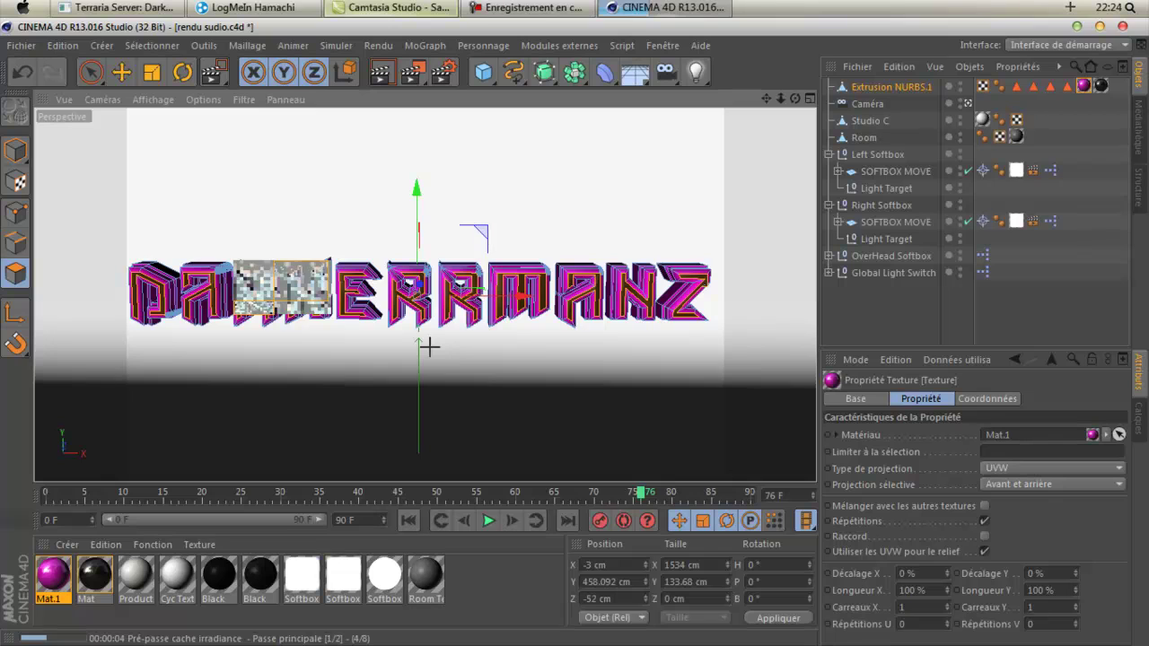
{"action": "right_click", "coordinate": [428, 347]}
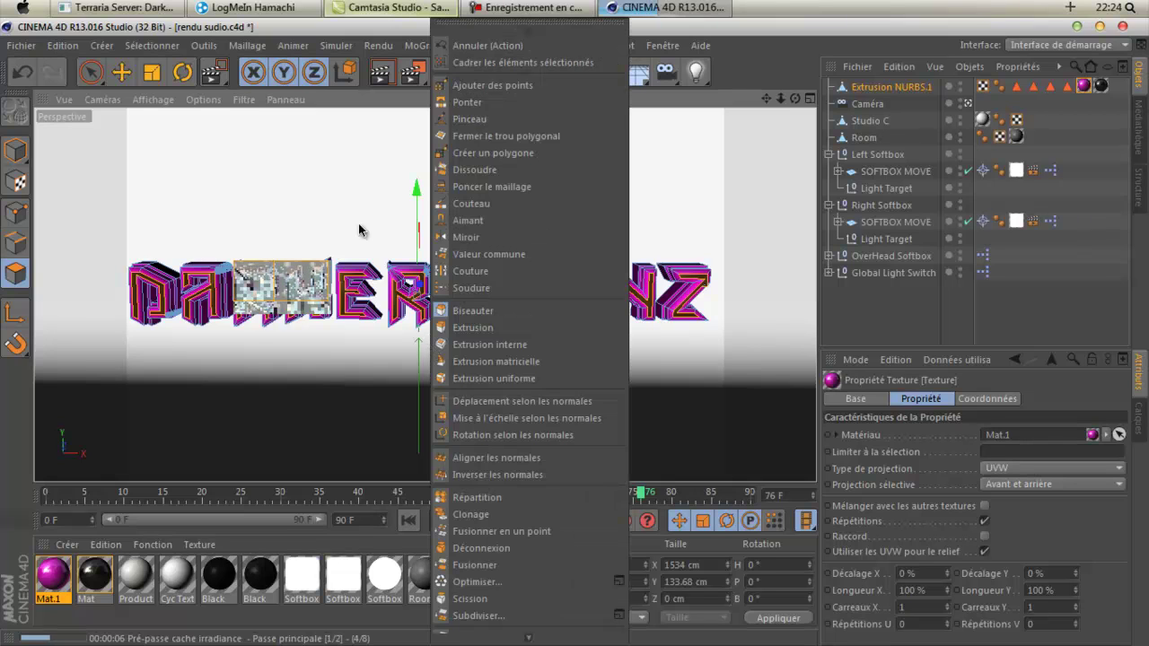
{"action": "right_click", "coordinate": [374, 540]}
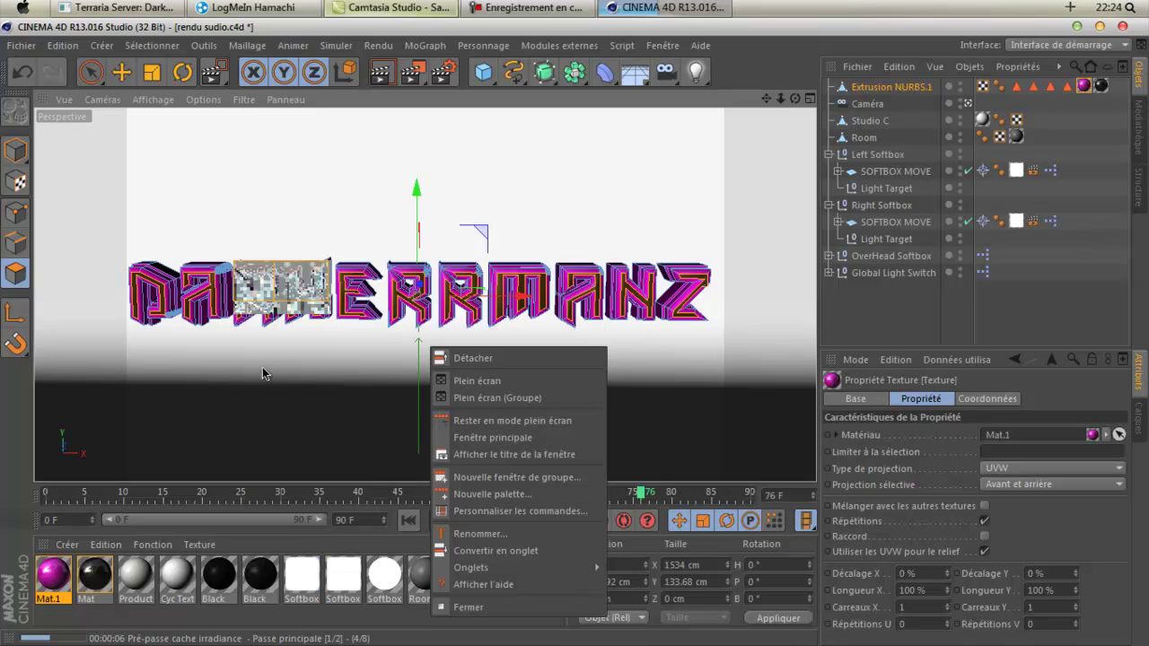
{"action": "left_click", "coordinate": [335, 496]}
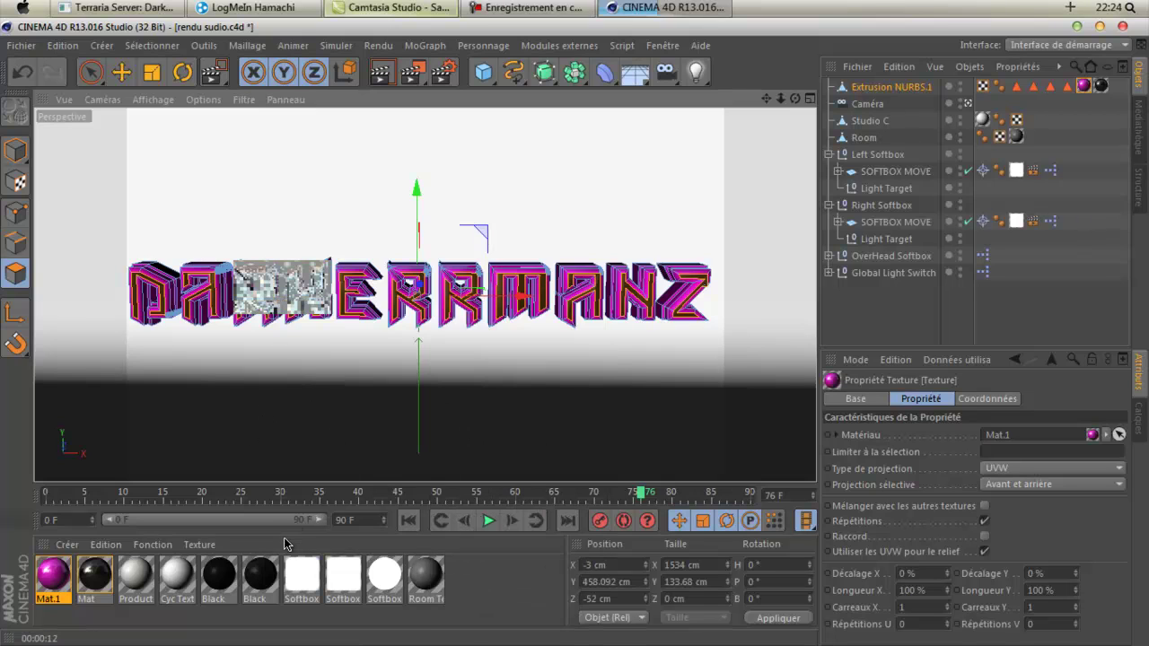
Render a larger close-up region over the letters R and K, accepting the missing softbox textures.
{"action": "scroll", "coordinate": [296, 300], "scroll_direction": "up", "scroll_amount": 6}
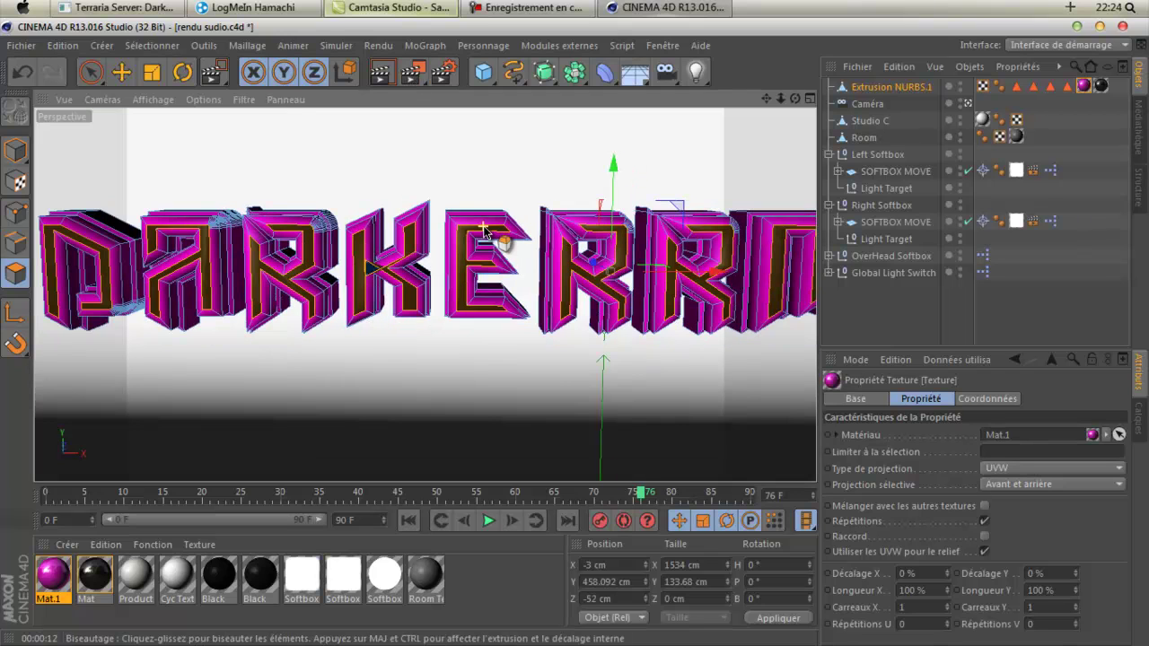
{"action": "left_click", "coordinate": [380, 46]}
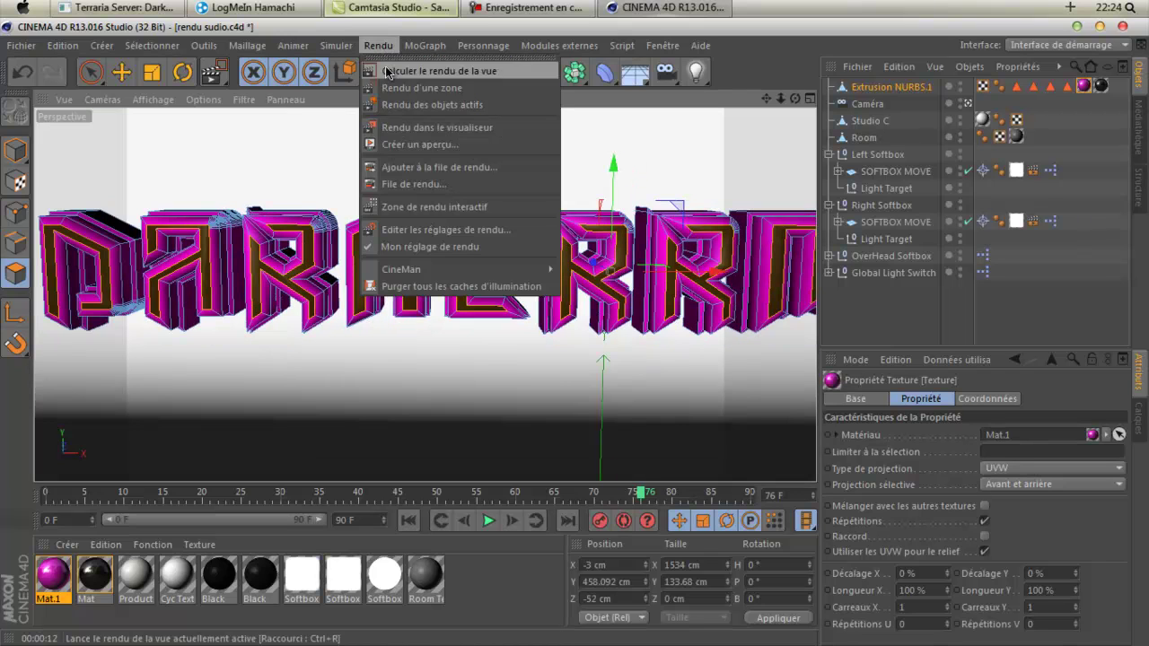
{"action": "left_click", "coordinate": [420, 85]}
{"action": "left_click_drag", "start_coordinate": [234, 199], "coordinate": [405, 318]}
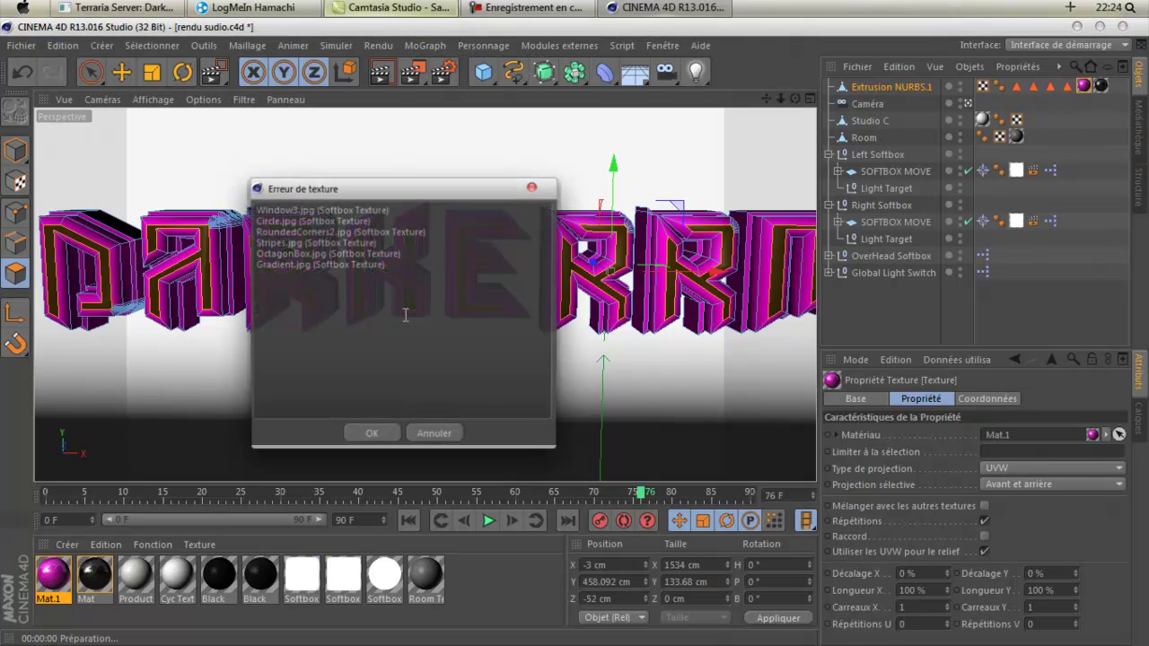
{"action": "left_click", "coordinate": [374, 436]}
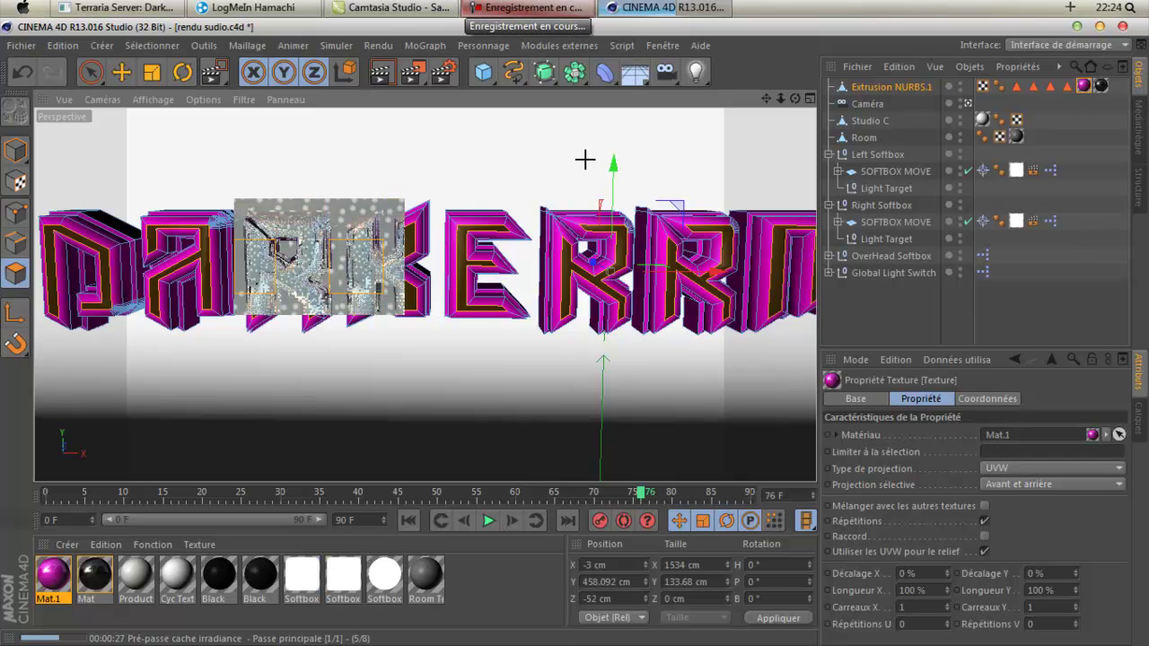
Switch to the desktop, view the dm reacteur image in the Windows photo viewer, and return to CINEMA 4D.
{"action": "left_click", "coordinate": [1077, 27]}
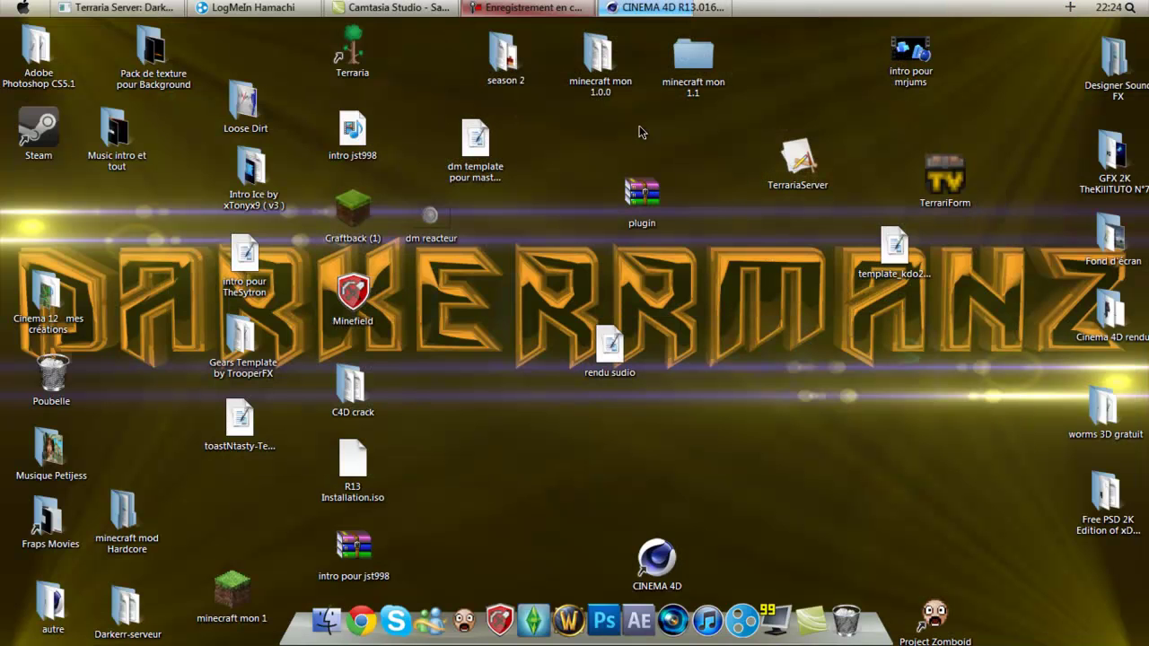
{"action": "left_click", "coordinate": [665, 7]}
{"action": "left_click", "coordinate": [1073, 27]}
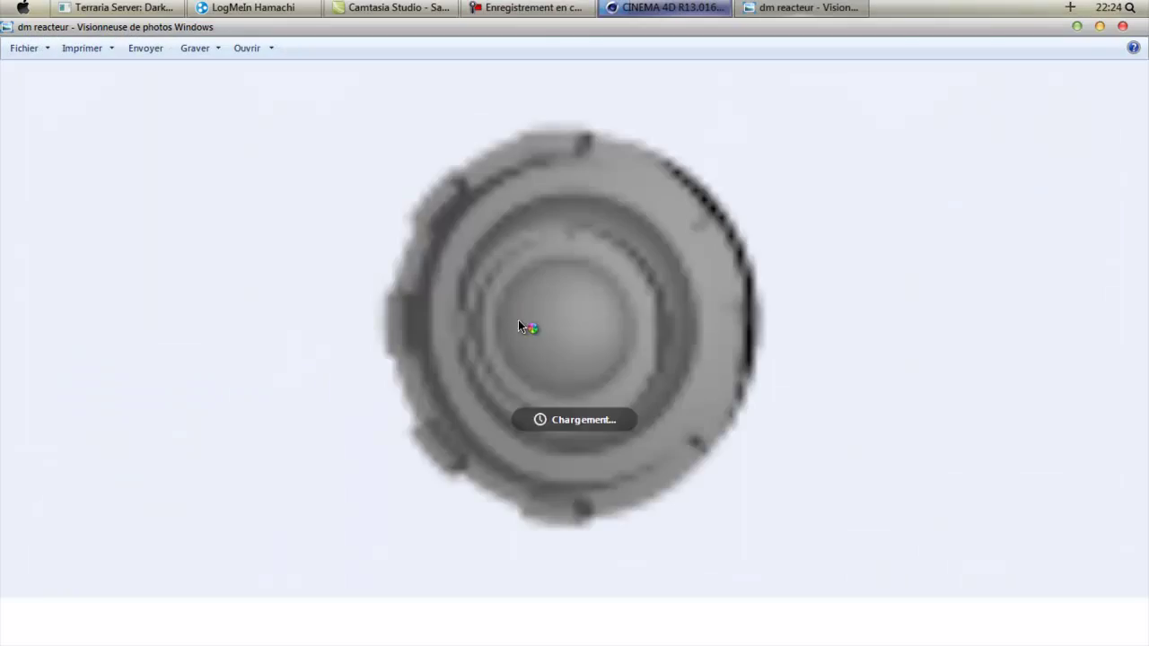
{"action": "scroll", "coordinate": [668, 313], "scroll_direction": "up", "scroll_amount": 5}
{"action": "scroll", "coordinate": [668, 315], "scroll_direction": "down", "scroll_amount": 5}
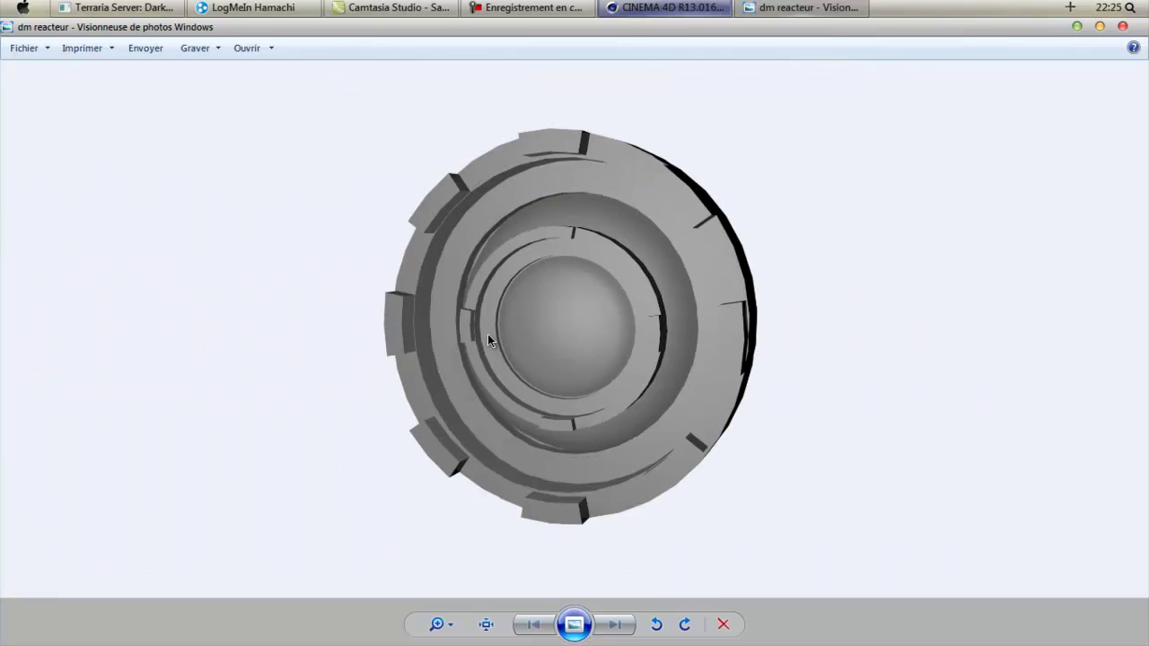
{"action": "scroll", "coordinate": [623, 235], "scroll_direction": "up", "scroll_amount": 2}
{"action": "scroll", "coordinate": [607, 293], "scroll_direction": "down", "scroll_amount": 2}
{"action": "left_click", "coordinate": [1123, 26]}
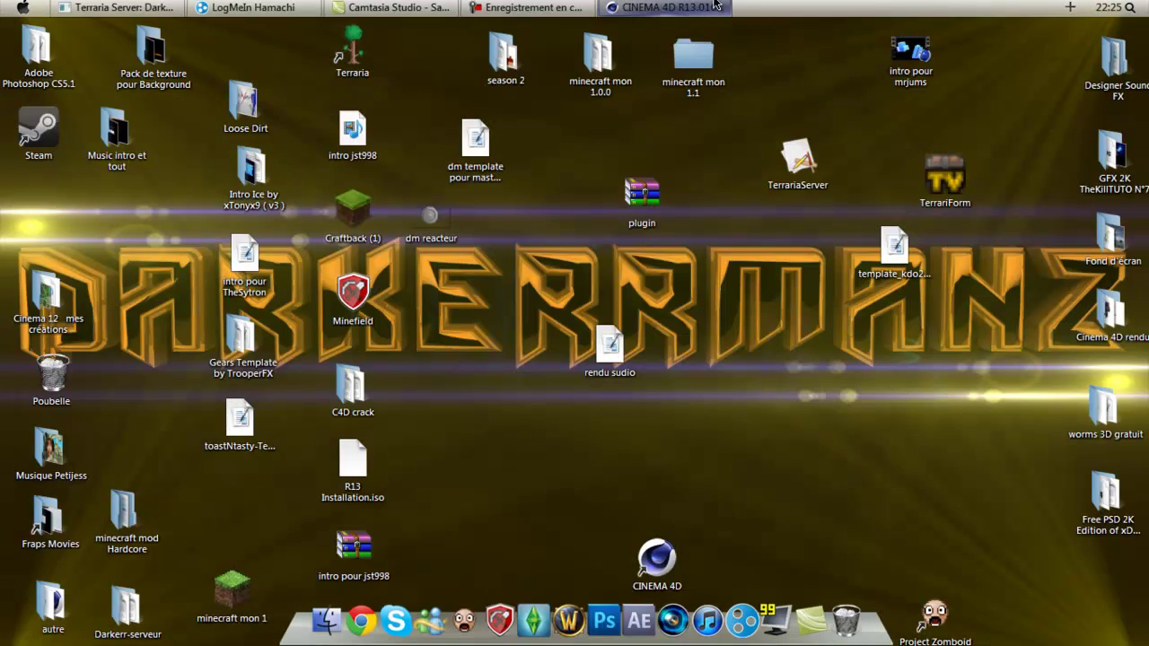
{"action": "left_click", "coordinate": [707, 8]}
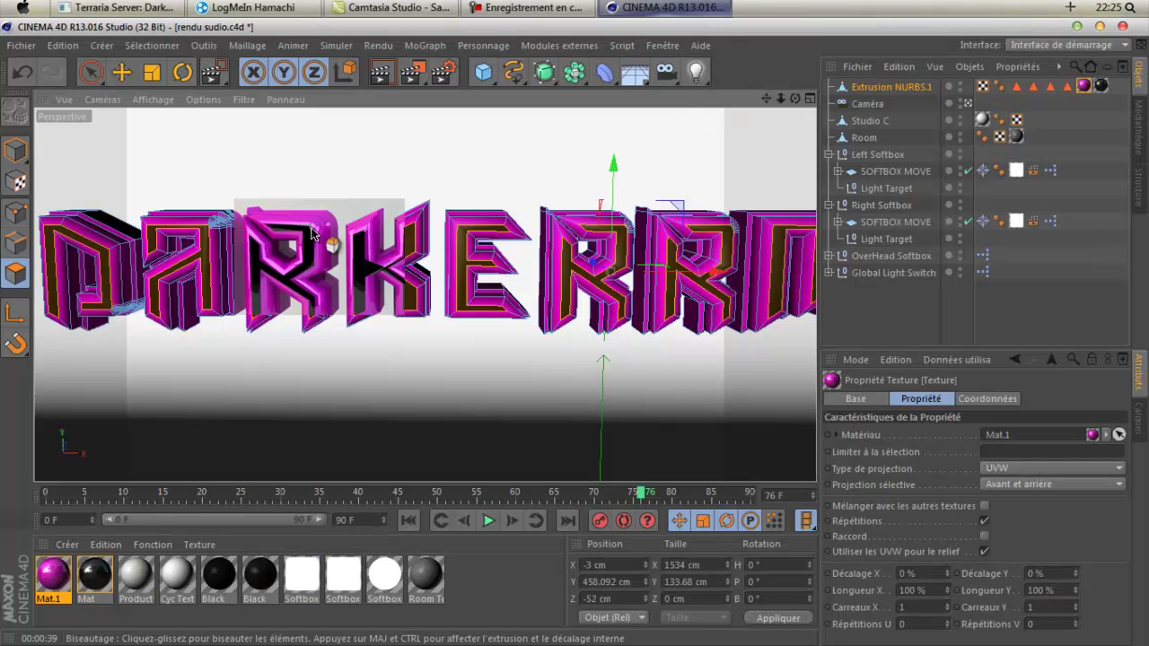
Deselect the letters' front faces and re-centre the whole DarkerrManz text in the camera view.
{"action": "left_click", "coordinate": [353, 356]}
{"action": "scroll", "coordinate": [491, 253], "scroll_direction": "down", "scroll_amount": 5}
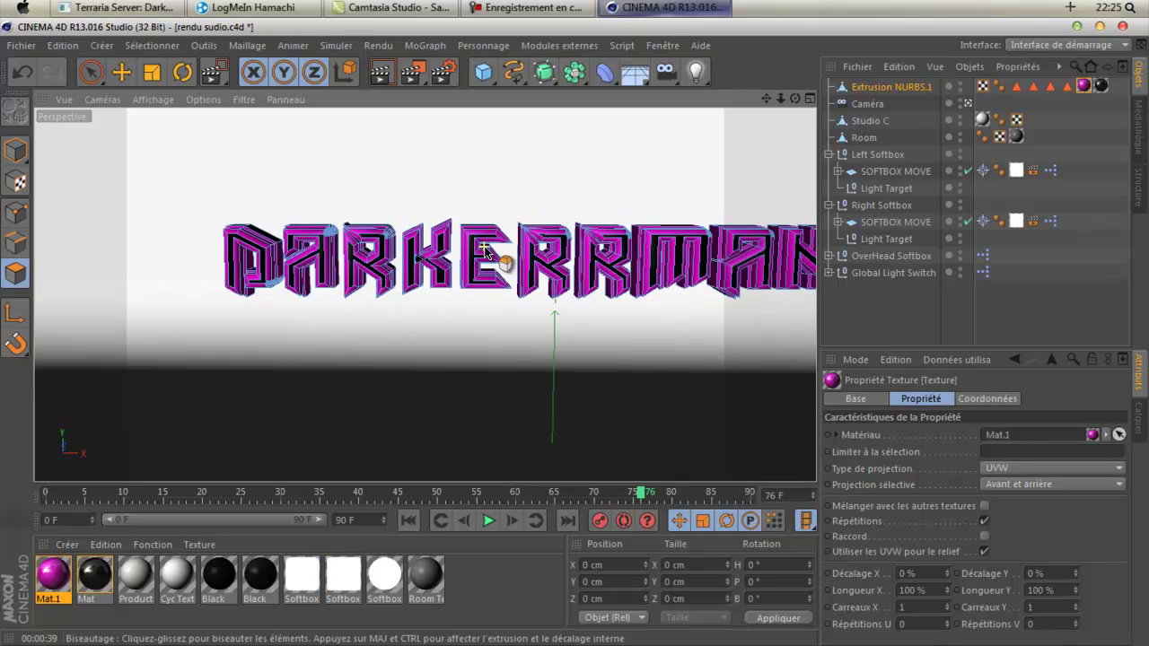
{"action": "left_click_drag", "start_coordinate": [766, 99], "coordinate": [575, 334]}
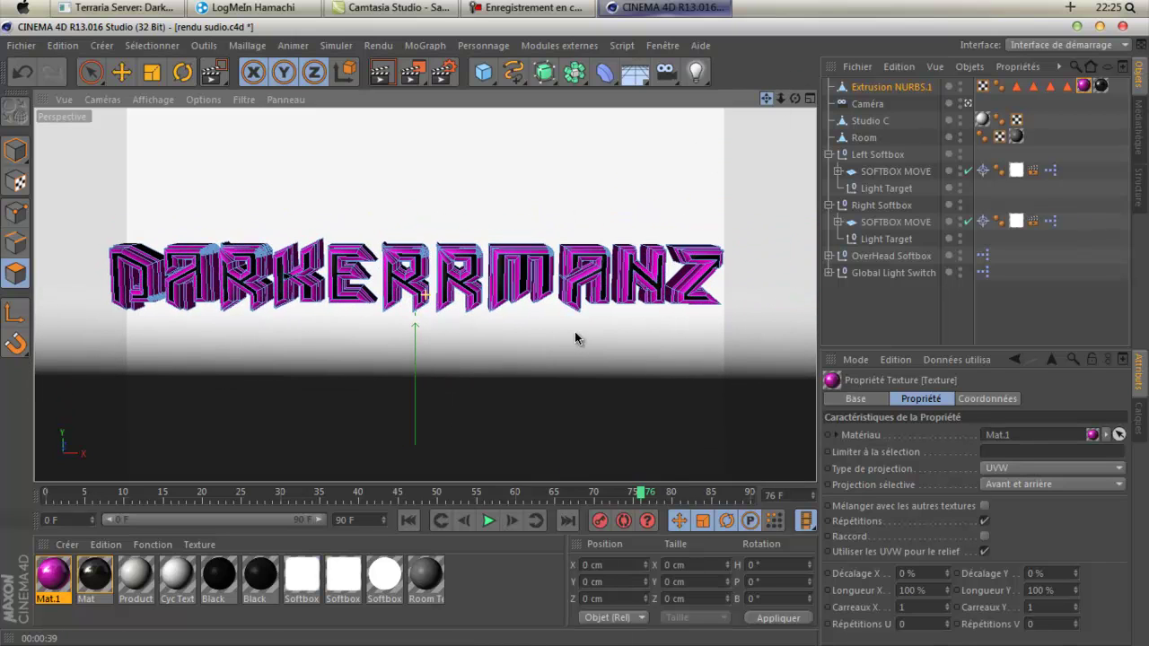
Adjust the camera's angle, distance and position to frame the whole DarkerrManz text centrally against the white studio backdrop.
{"action": "left_click_drag", "start_coordinate": [796, 99], "coordinate": [574, 333]}
{"action": "left_click_drag", "start_coordinate": [576, 331], "coordinate": [575, 331], "text": "alt"}
{"action": "scroll", "coordinate": [682, 156], "scroll_direction": "down", "scroll_amount": 2}
{"action": "scroll", "coordinate": [682, 156], "scroll_direction": "up", "scroll_amount": 1}
{"action": "left_click_drag", "start_coordinate": [795, 98], "coordinate": [574, 331]}
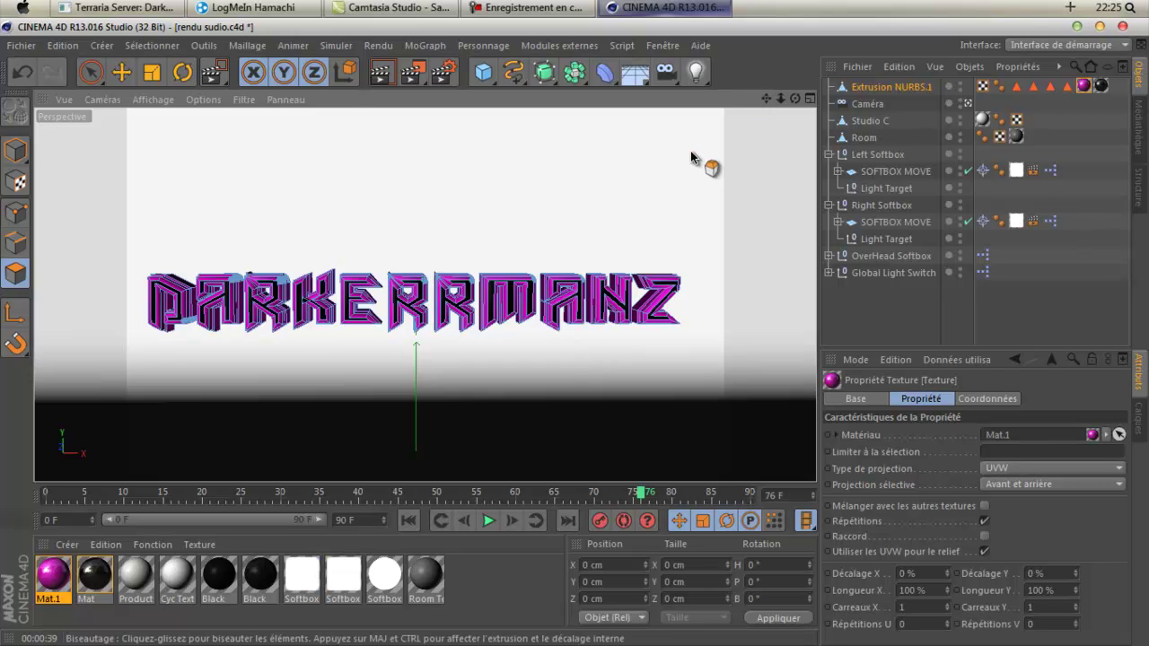
{"action": "scroll", "coordinate": [696, 150], "scroll_direction": "up", "scroll_amount": 1}
{"action": "left_click_drag", "start_coordinate": [767, 99], "coordinate": [606, 313]}
{"action": "scroll", "coordinate": [761, 110], "scroll_direction": "down", "scroll_amount": 1}
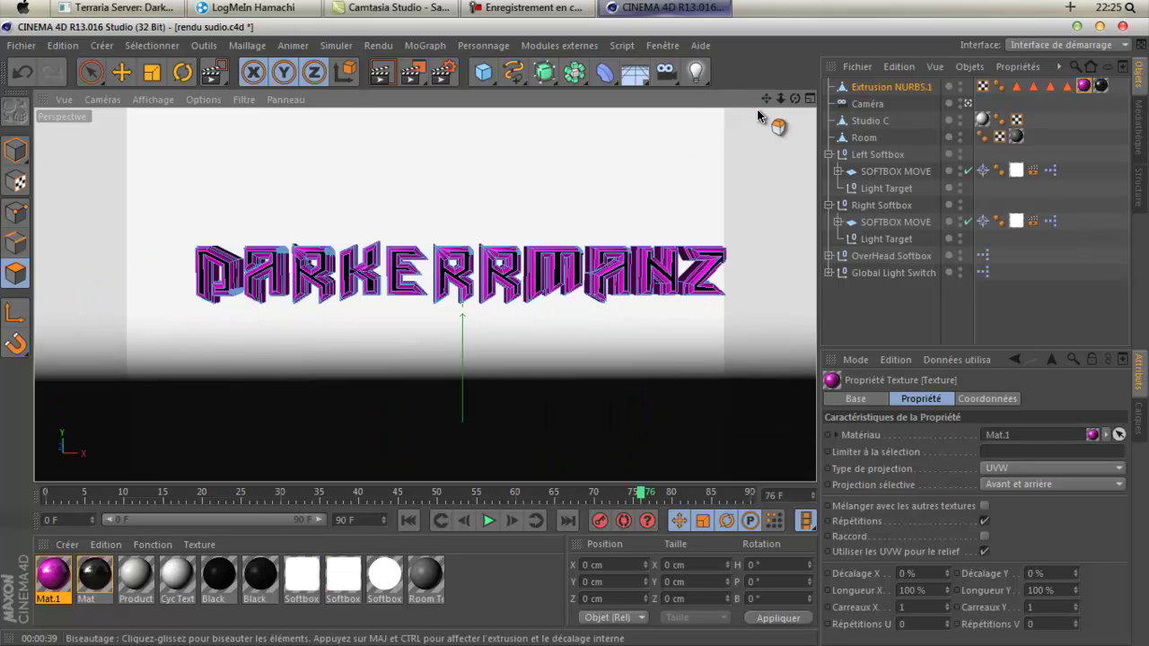
{"action": "left_click_drag", "start_coordinate": [766, 98], "coordinate": [575, 334]}
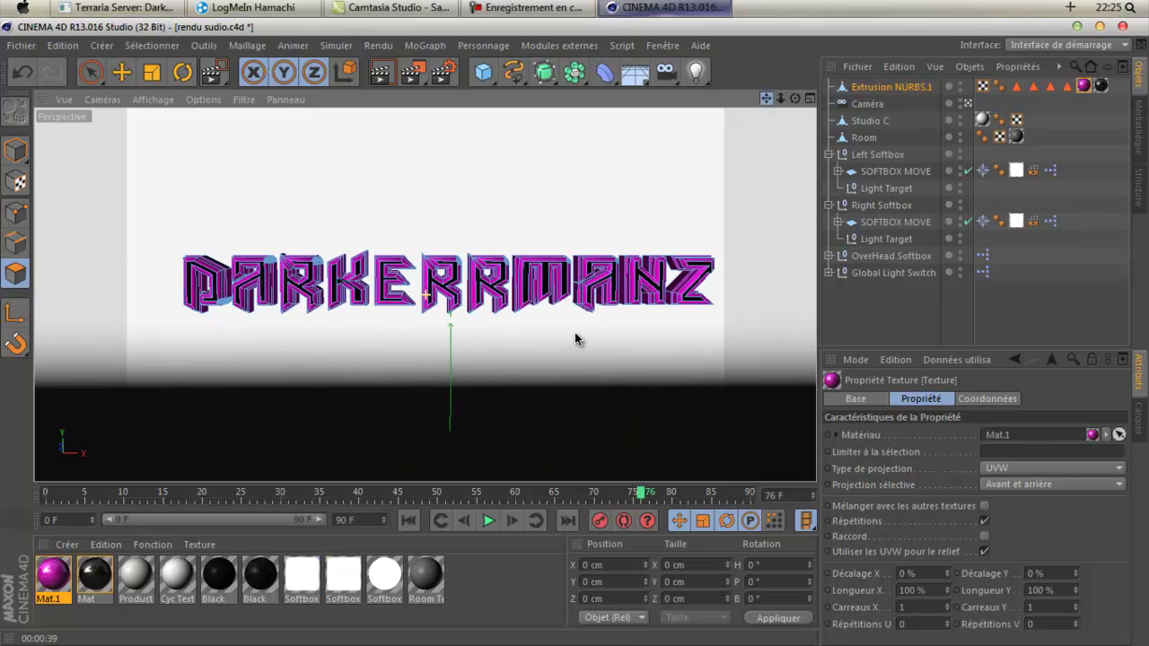
Start the full render of the scene, accepting the missing softbox textures, fit the image in the render viewer and minimise it.
{"action": "left_click", "coordinate": [425, 80]}
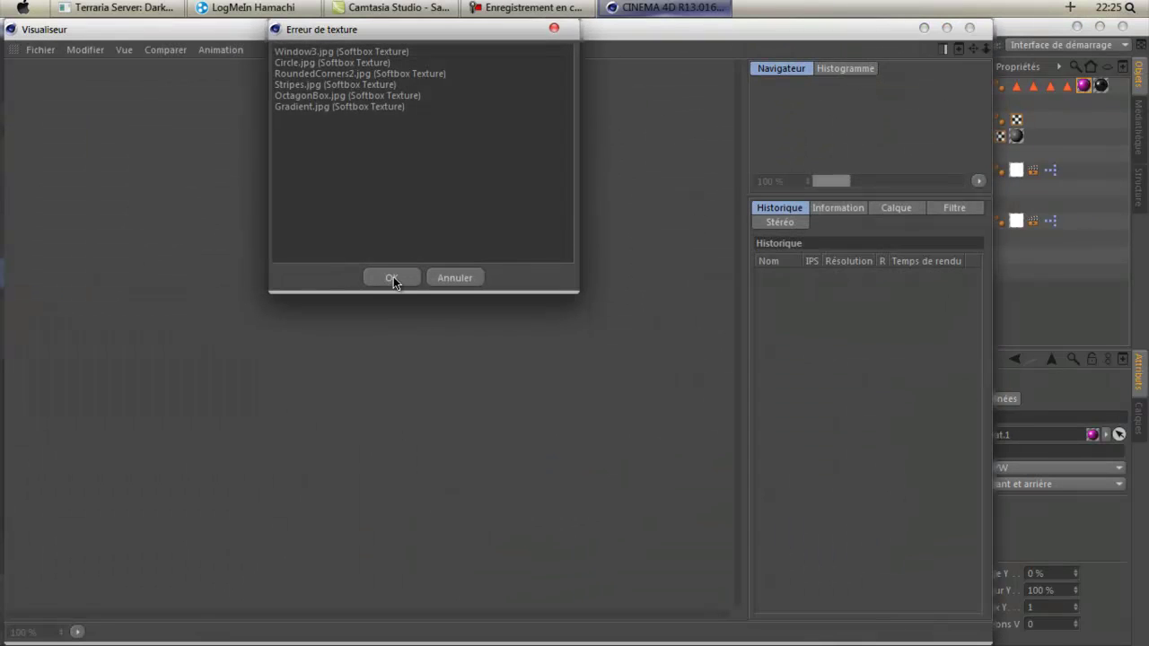
{"action": "left_click", "coordinate": [391, 278]}
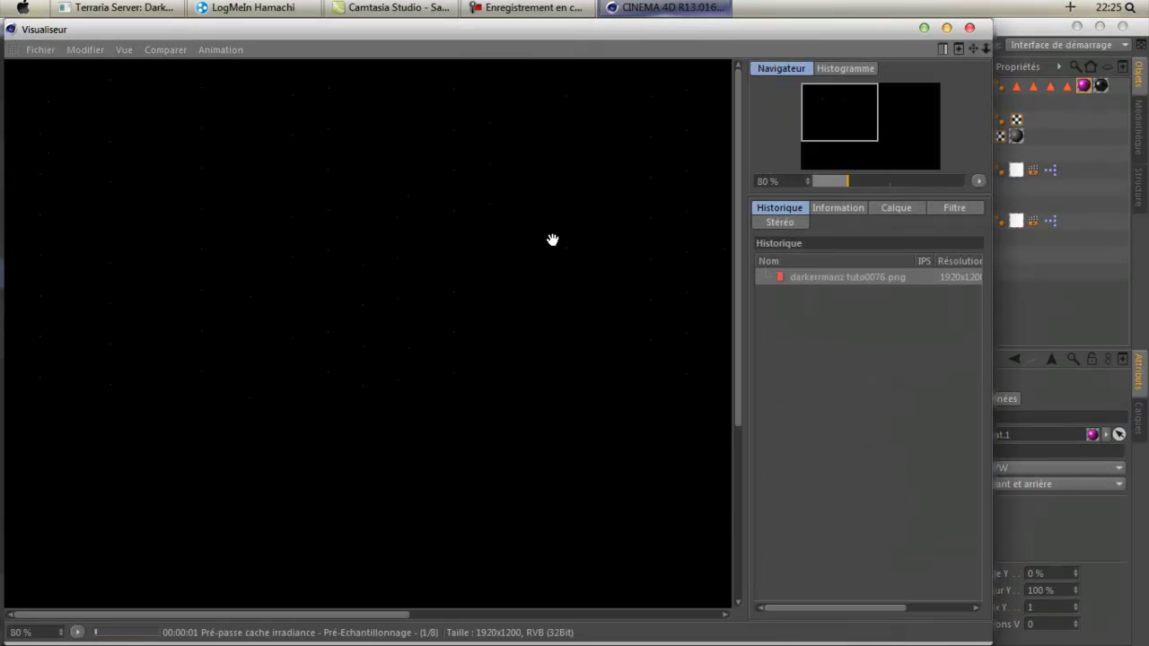
{"action": "scroll", "coordinate": [552, 240], "scroll_direction": "down", "scroll_amount": 3}
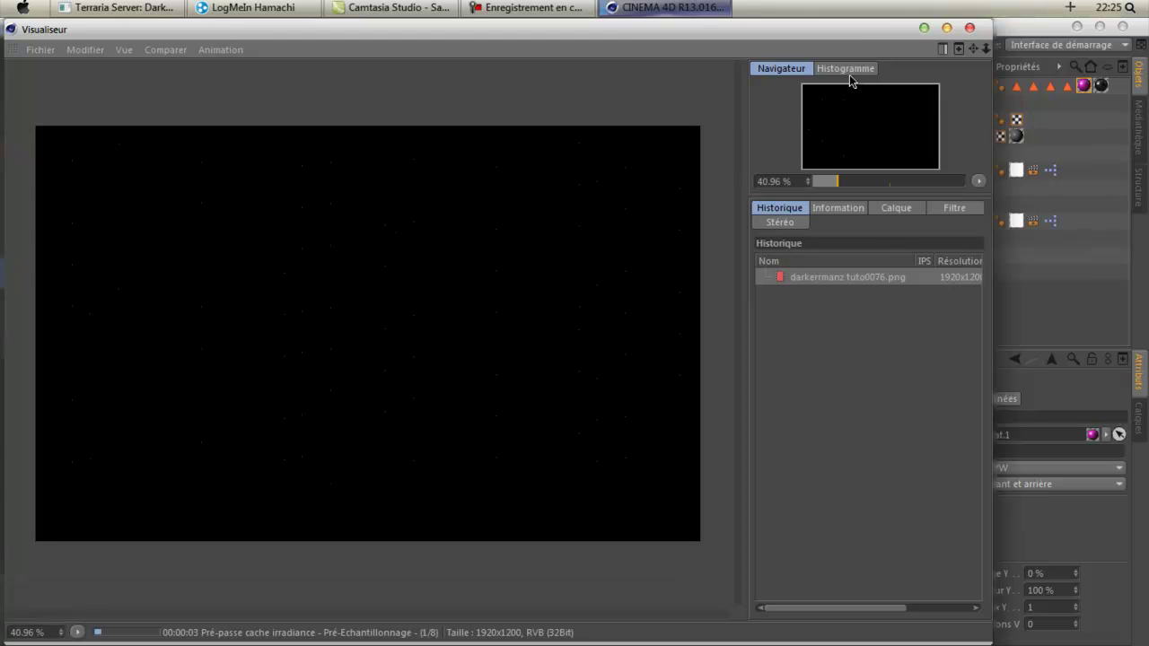
{"action": "left_click", "coordinate": [922, 28]}
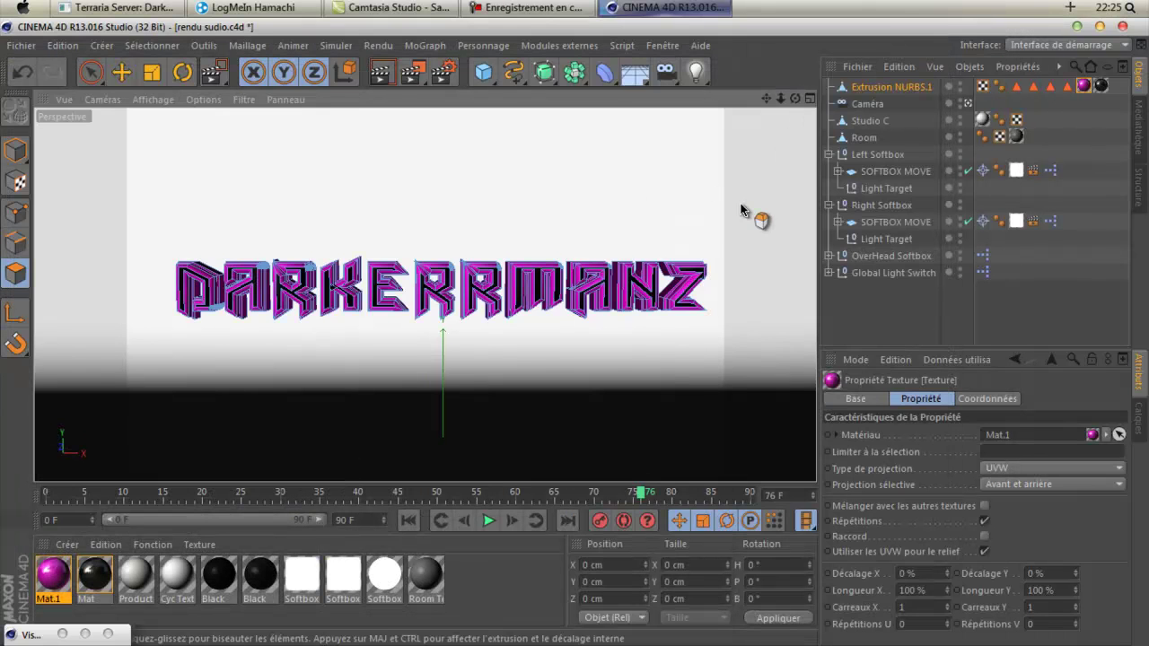